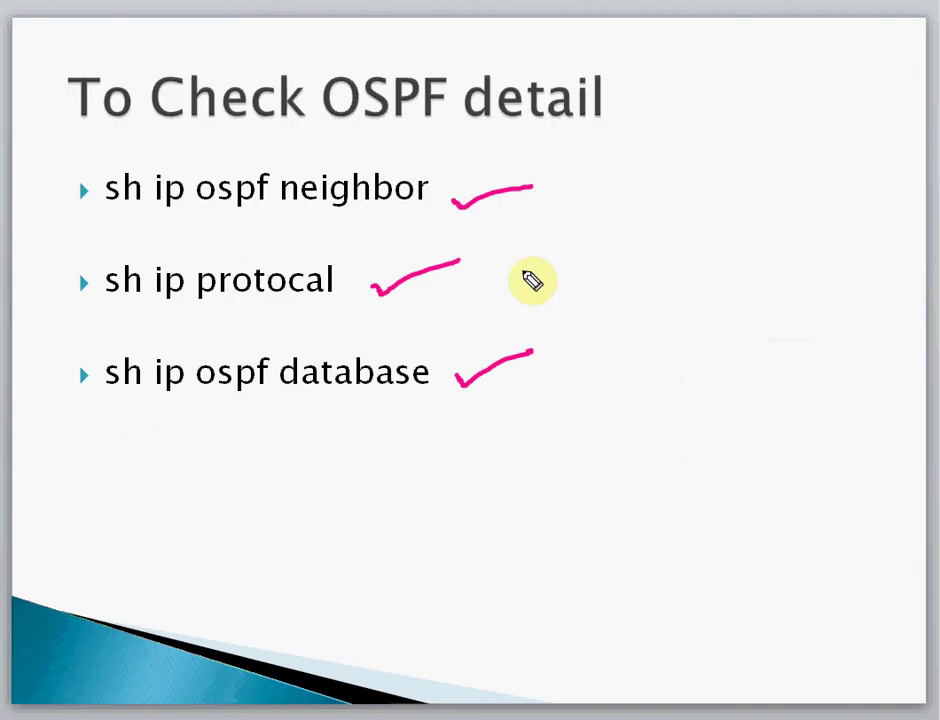
Step: End the PowerPoint slideshow and return to the OSPF Lab topology in Packet Tracer
key(alt+Tab)
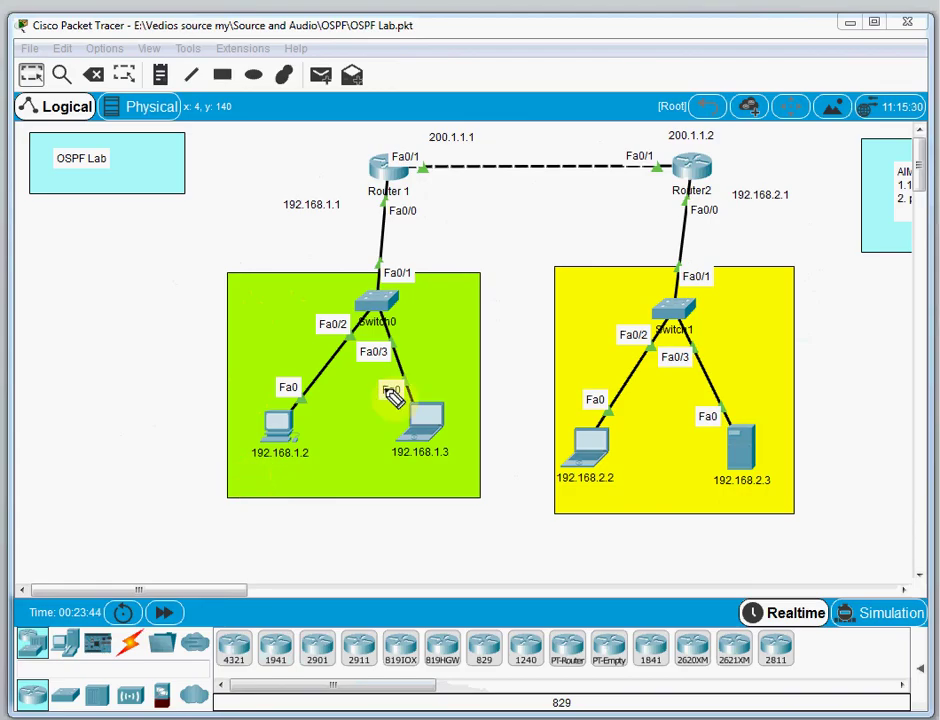
Step: Tick off Switch0, Switch1, the three PCs and the 192.168.2.3 server on the topology
drag(405, 308, 433, 295)
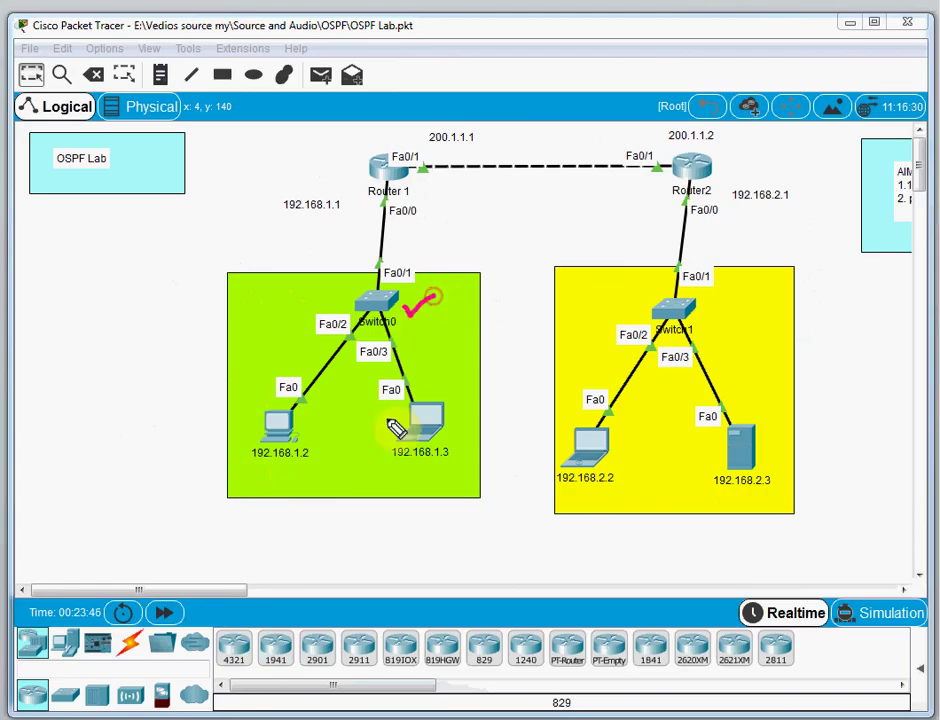
drag(316, 437, 346, 426)
drag(453, 430, 472, 423)
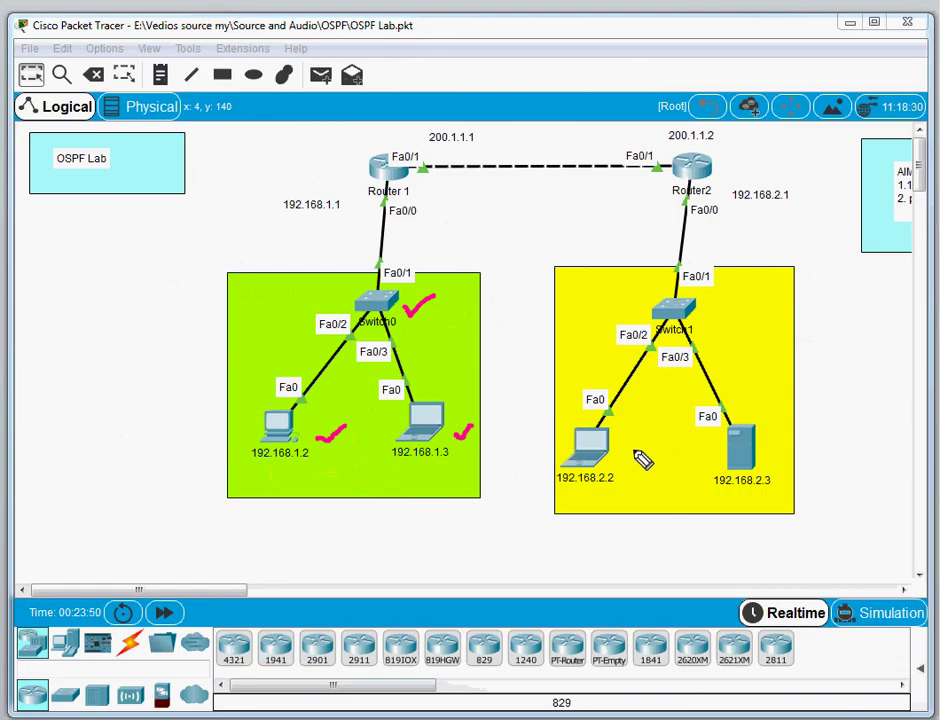
drag(624, 445, 658, 430)
drag(788, 440, 812, 418)
drag(707, 334, 730, 325)
Step: Circle Router 1 and Router 2, underline 192.168.1.1 and 200.1.1.1, then erase all ink
mouse_move(401, 138)
mouse_down()
mouse_move(363, 188)
mouse_move(404, 222)
mouse_move(386, 147)
mouse_up()
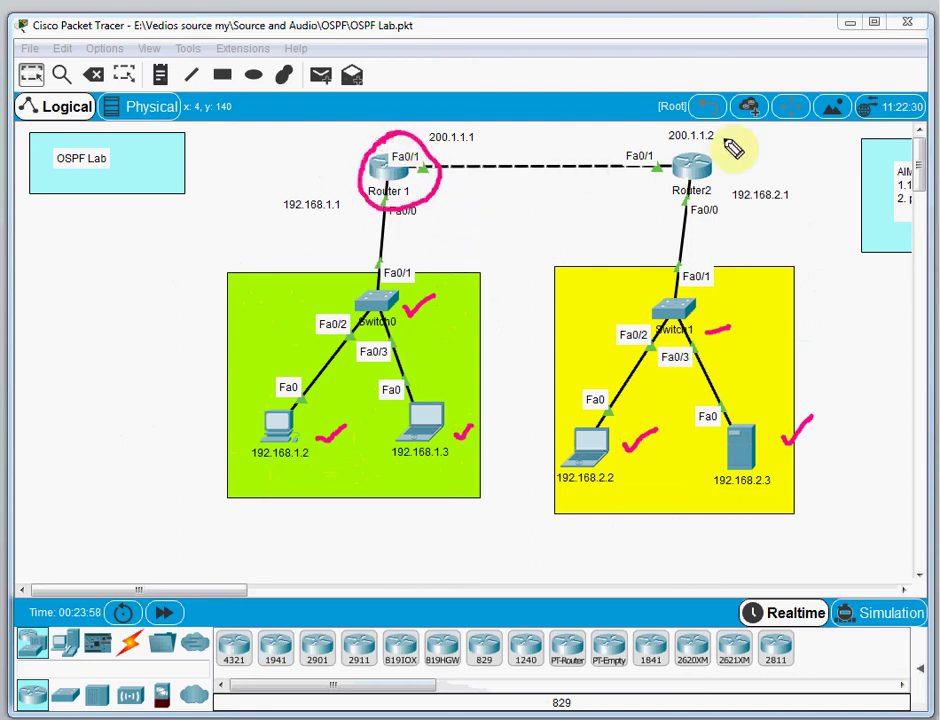
mouse_move(723, 152)
mouse_down()
mouse_move(692, 189)
mouse_move(720, 143)
mouse_up()
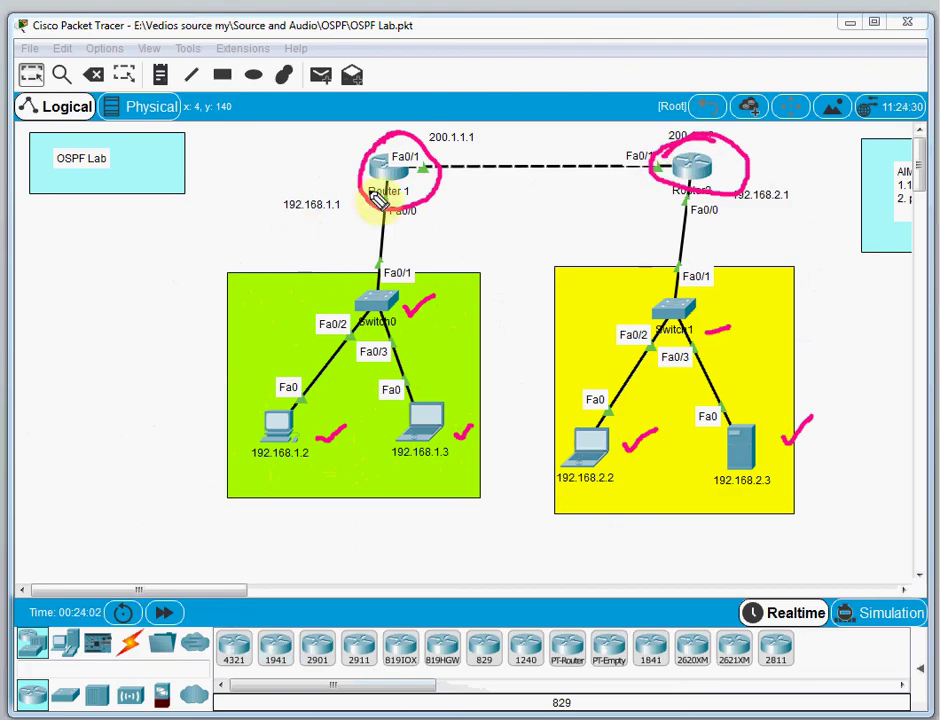
drag(289, 226, 346, 220)
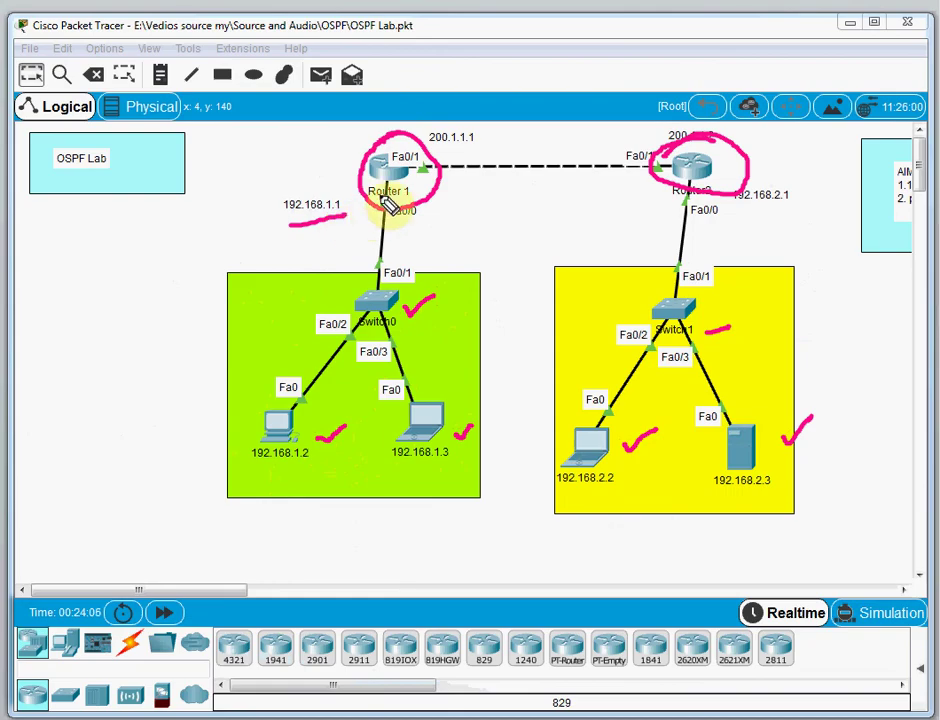
drag(440, 150, 476, 148)
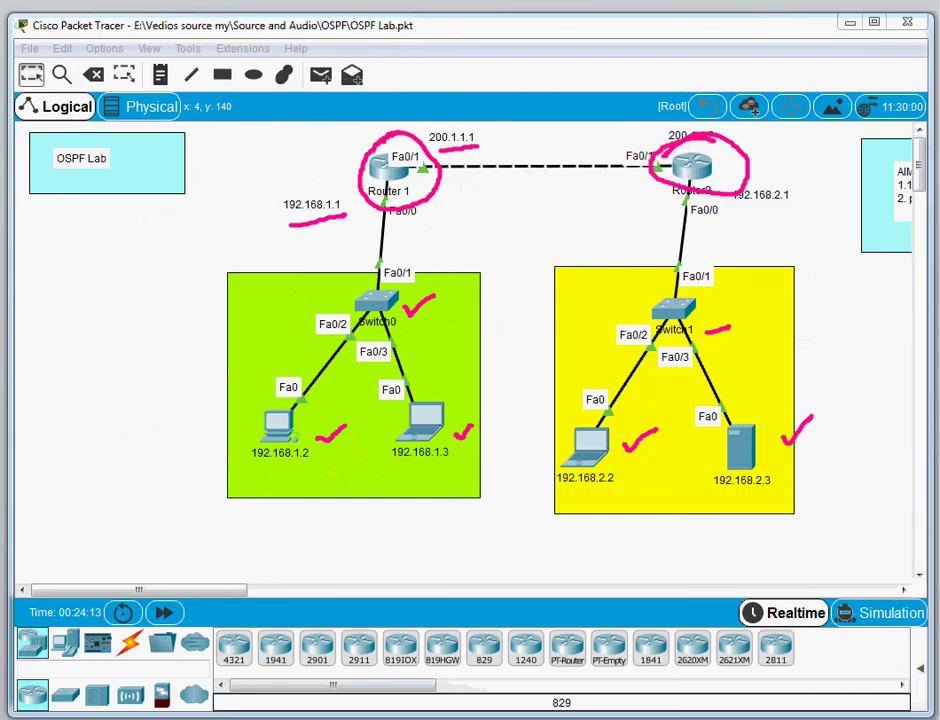
key(Escape)
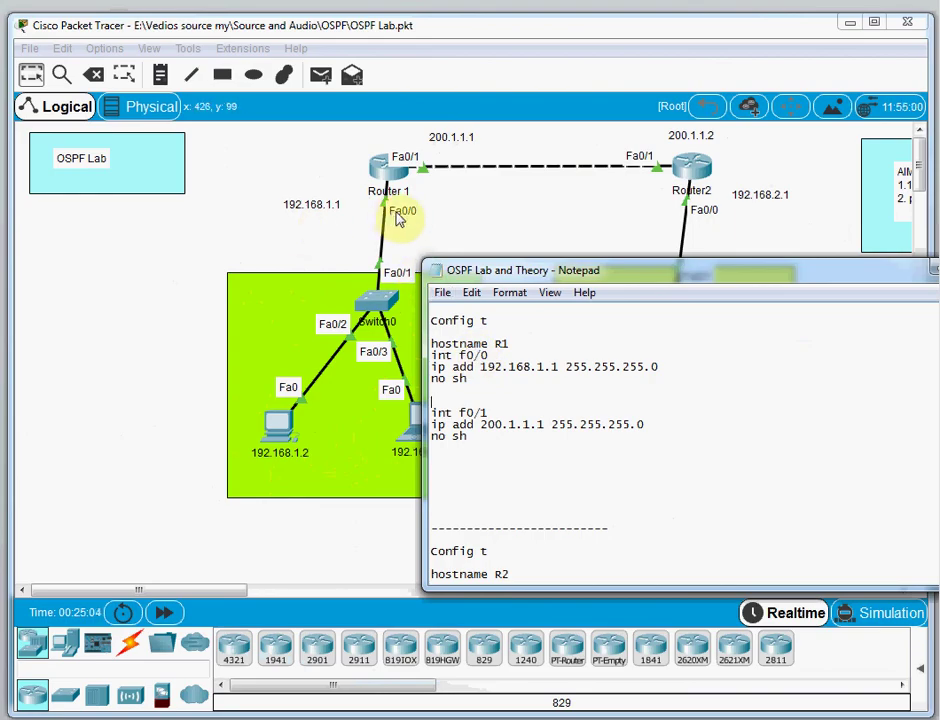
Step: Insert blank lines after R1's second 'no sh' line in the Notepad configuration
click(506, 398)
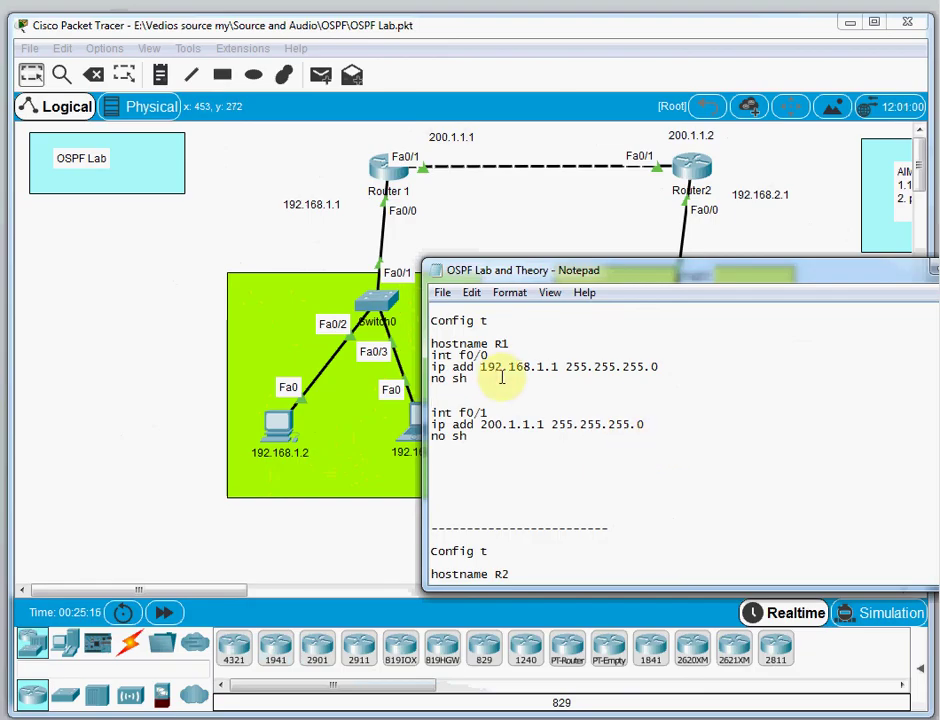
scroll(520, 385, down, 5)
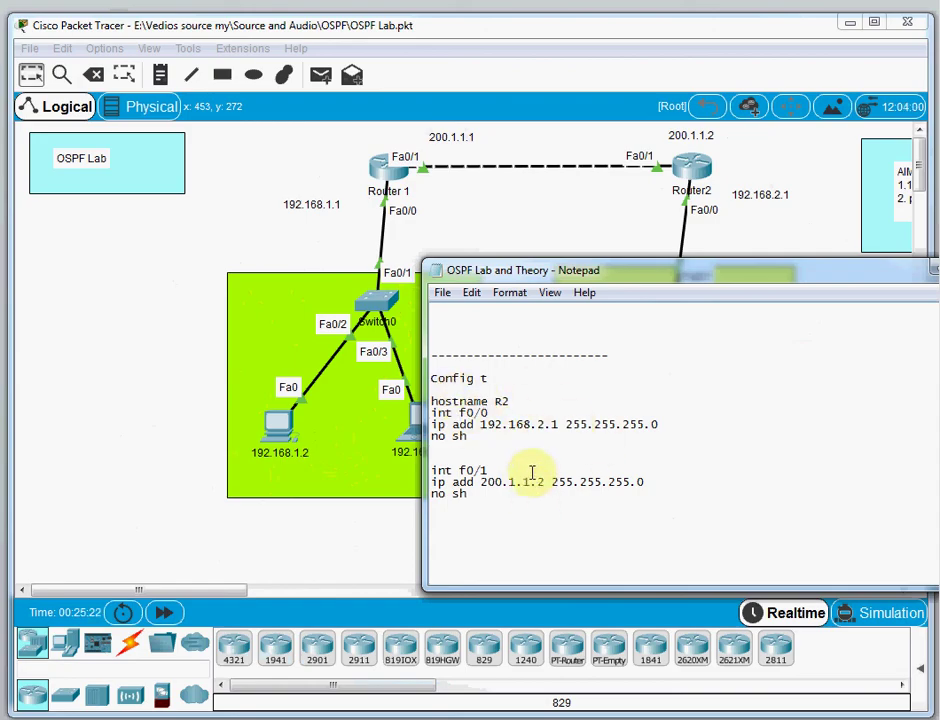
scroll(533, 470, up, 4)
scroll(533, 470, up, 1)
click(474, 437)
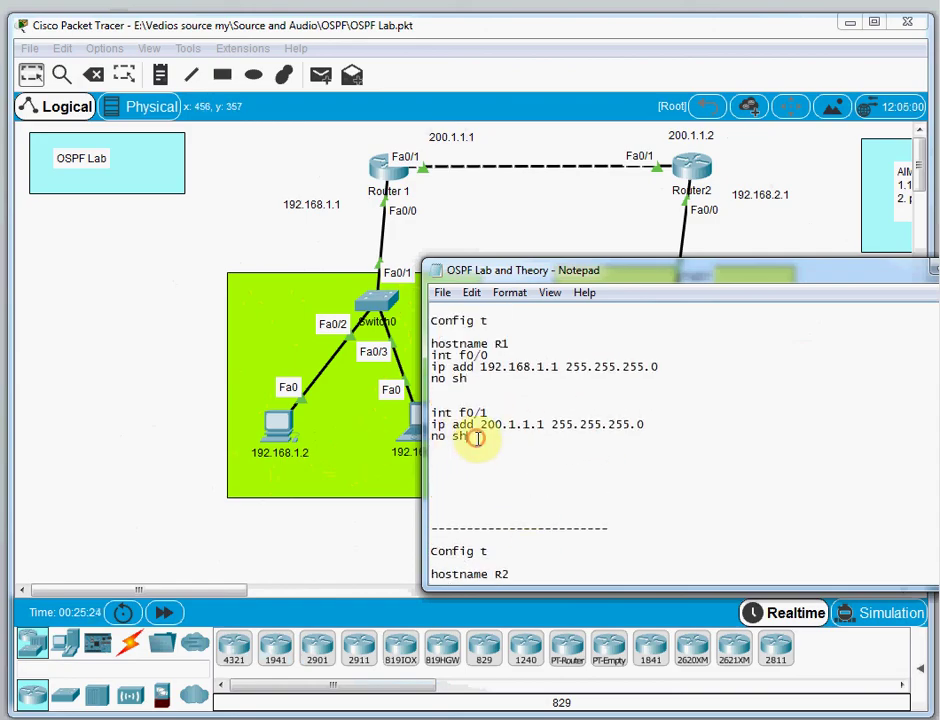
key(Return)
key(Return)
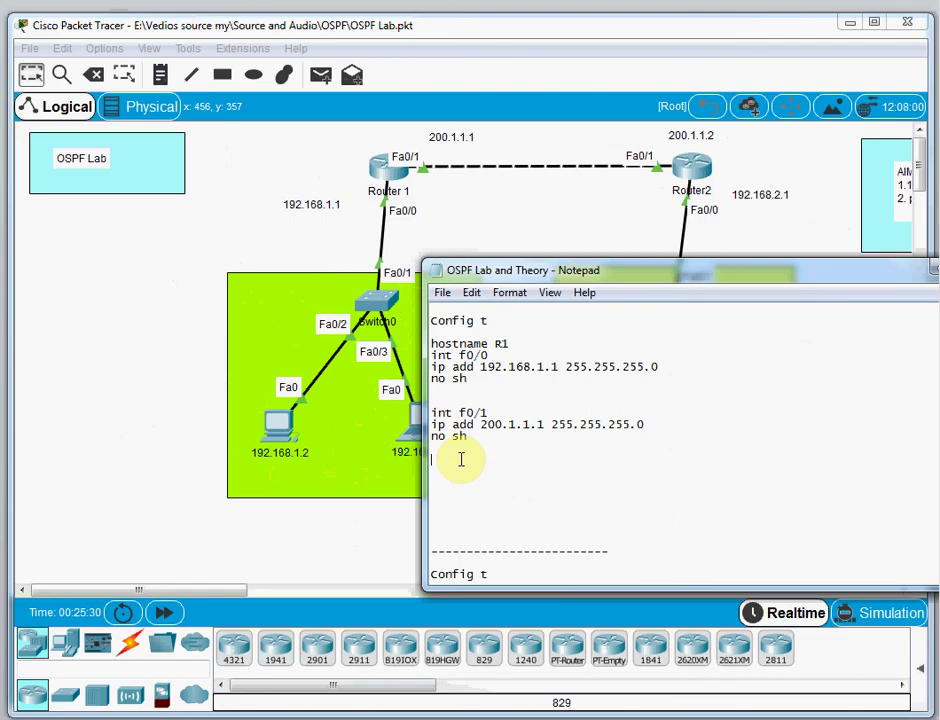
Step: Type 'route ospf 1' with a network 192.168.1.0 0.0.0.255 area 0 line beneath it
text(route)
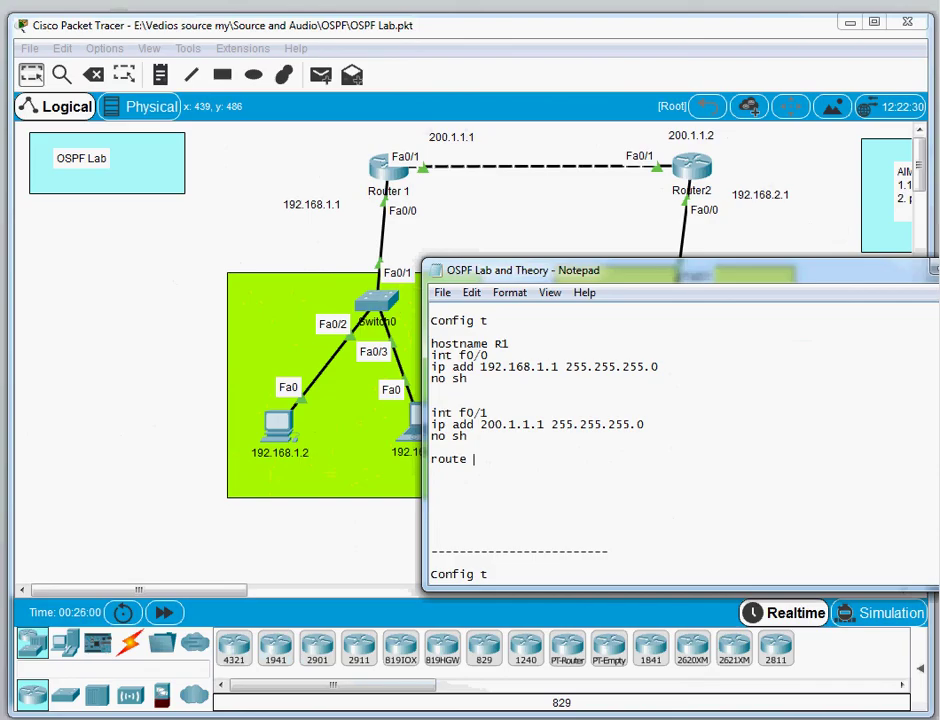
text( ospf 1)
key(Return)
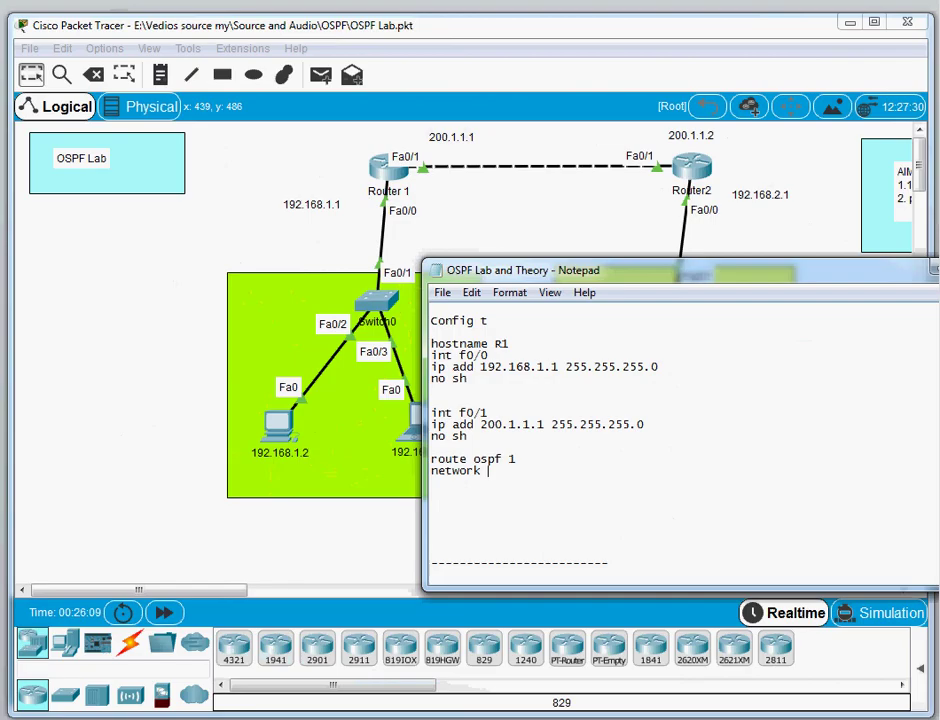
text(network)
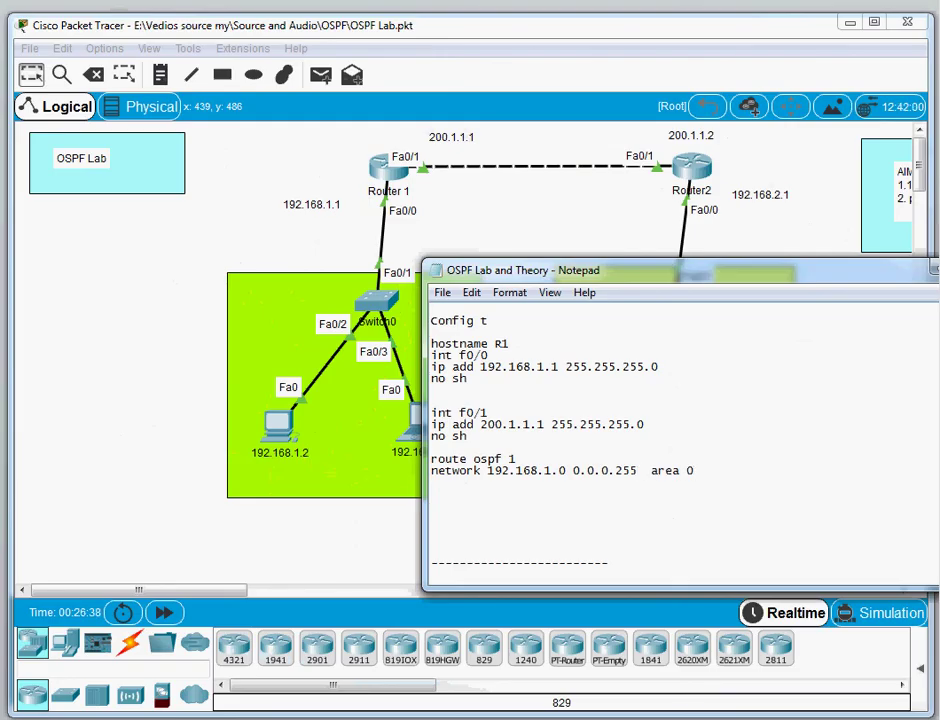
drag(566, 487, 428, 476)
key(ctrl+c)
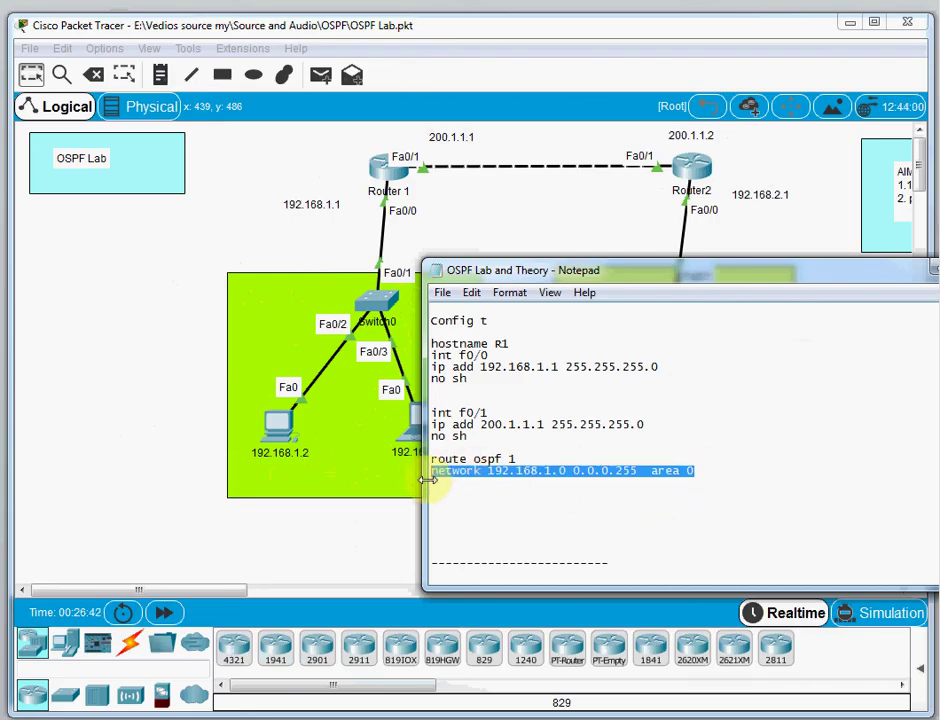
Step: Duplicate the network line, change its address to 200.1.1.0, and select the OSPF block
click(724, 471)
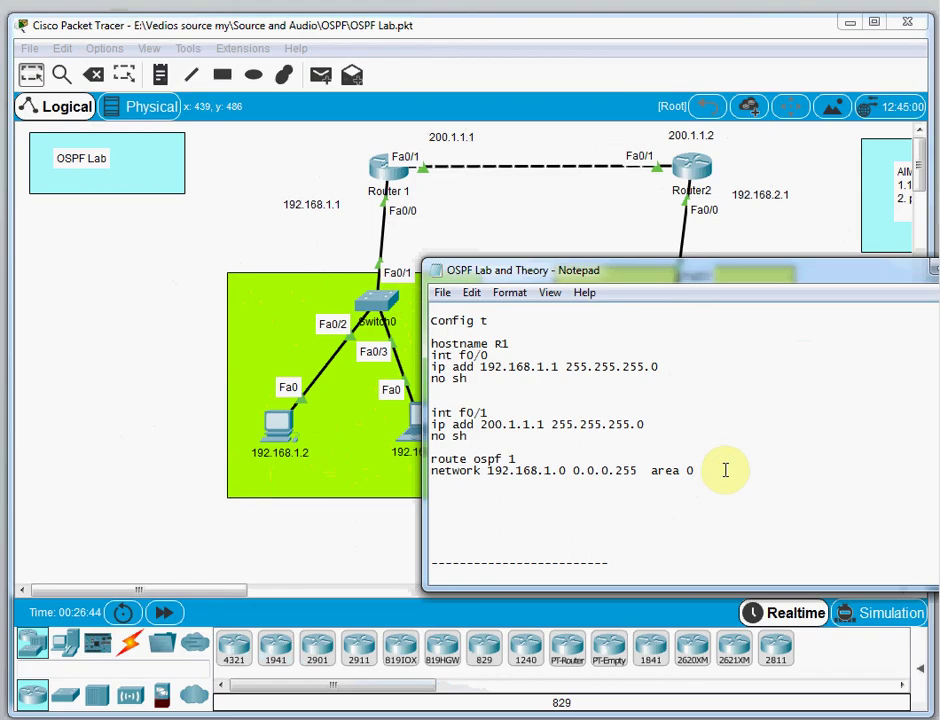
key(Return)
key(ctrl+v)
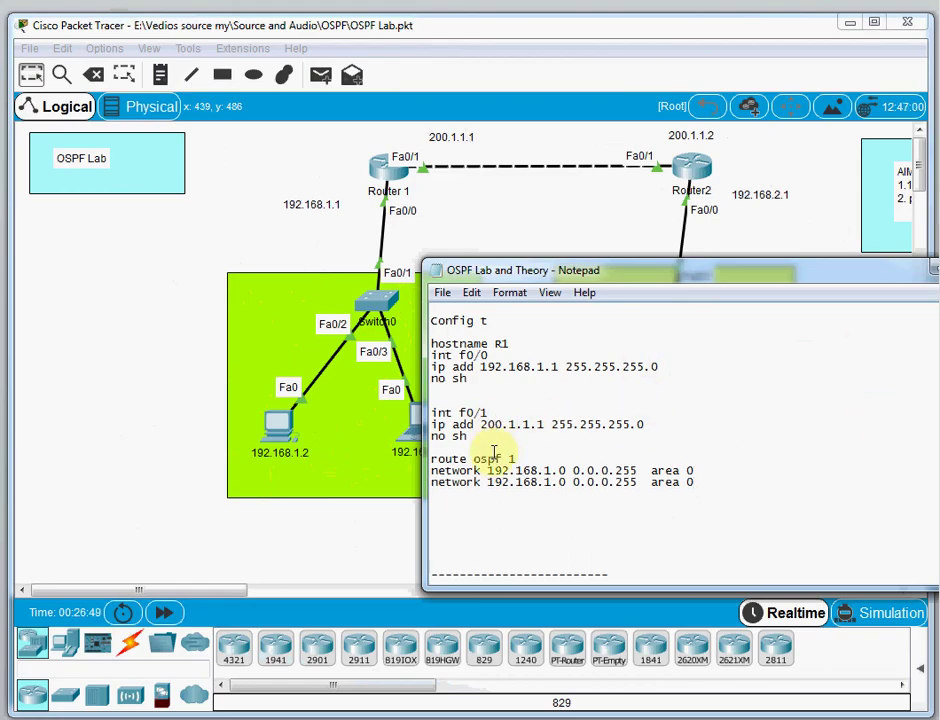
click(507, 484)
key(BackSpace)
key(BackSpace)
key(BackSpace)
text(200)
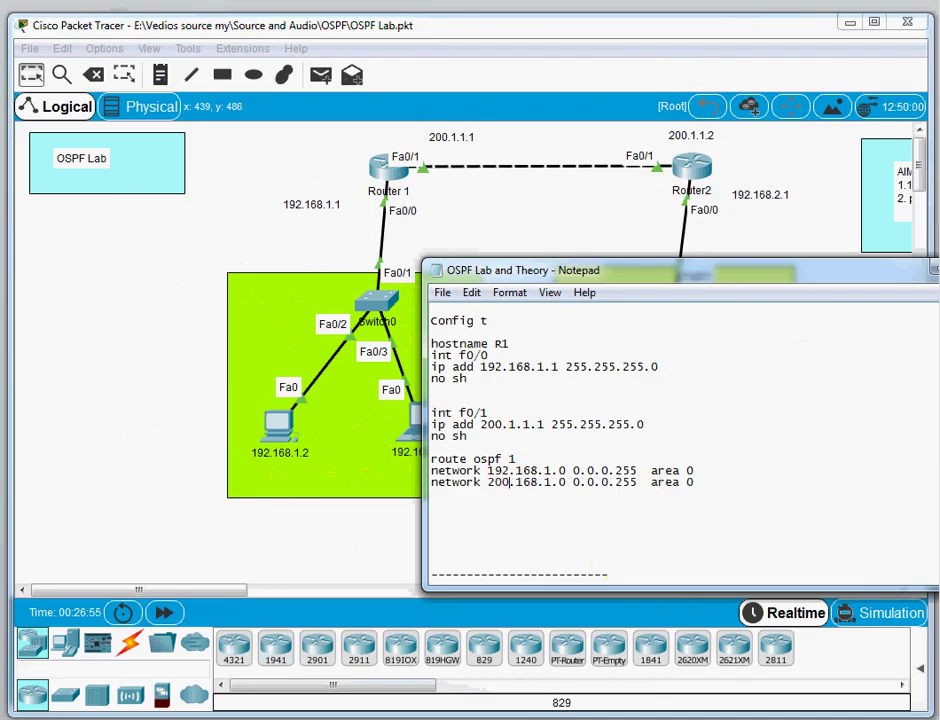
key(Right)
key(Right)
key(Right)
key(Right)
key(BackSpace)
key(BackSpace)
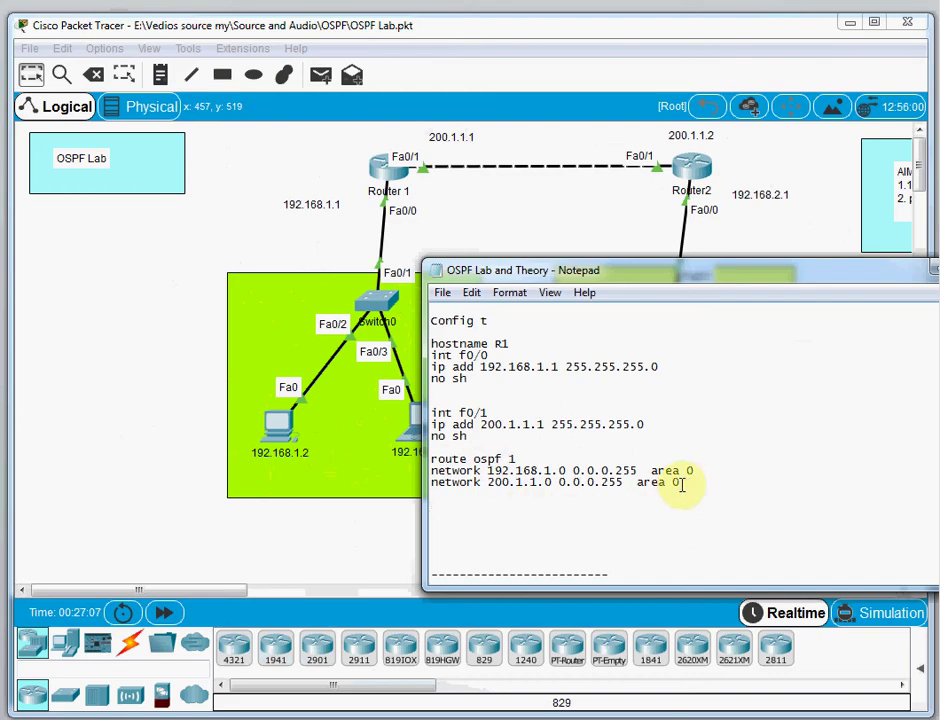
drag(683, 484, 594, 501)
right_click(565, 482)
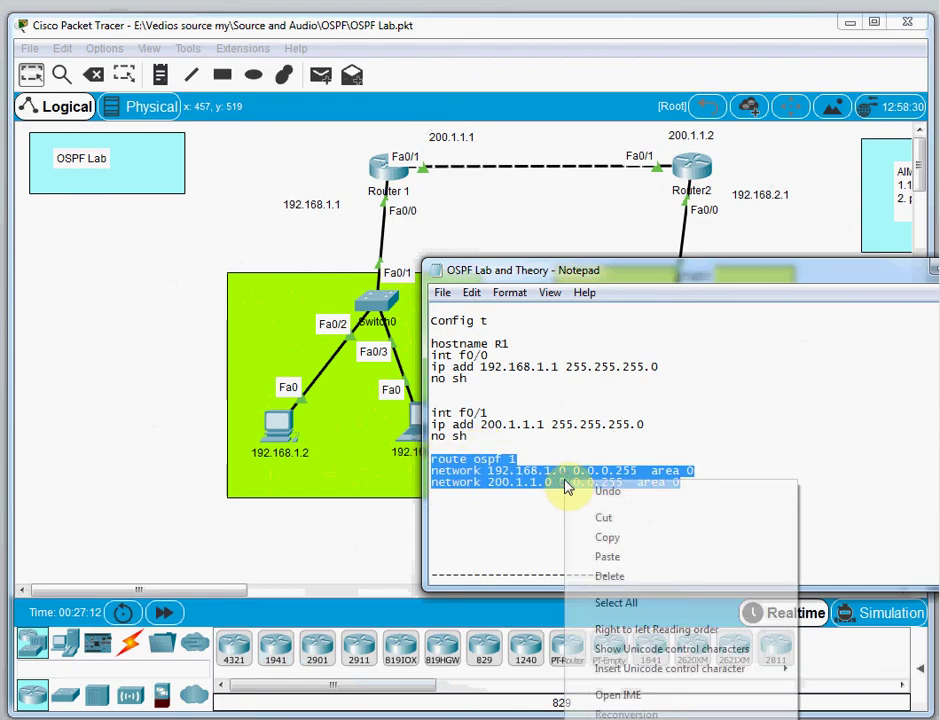
click(596, 540)
scroll(550, 535, down, 6)
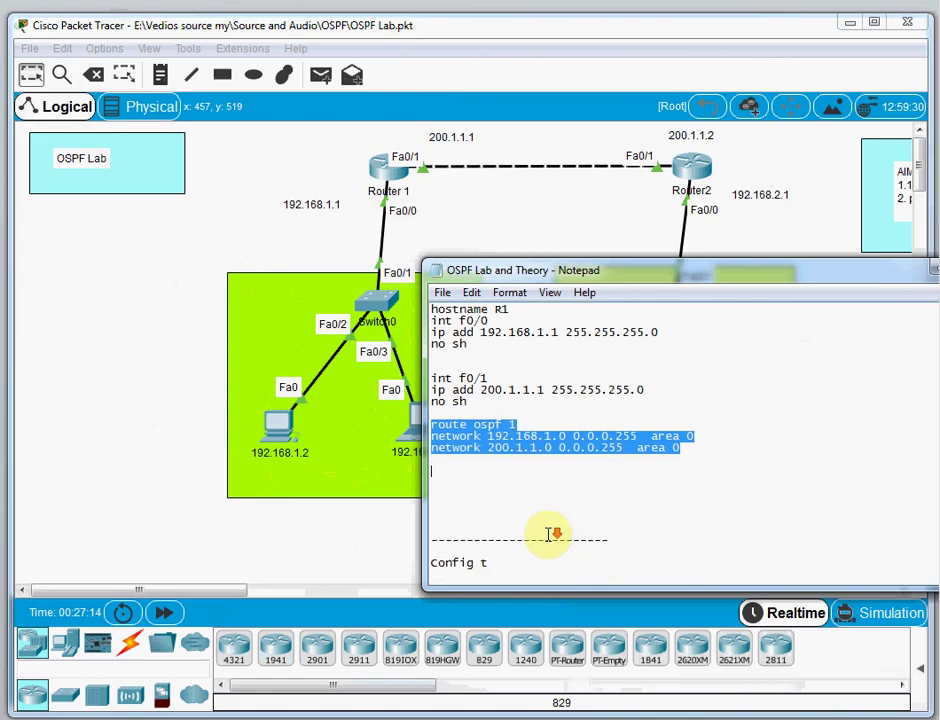
click(449, 532)
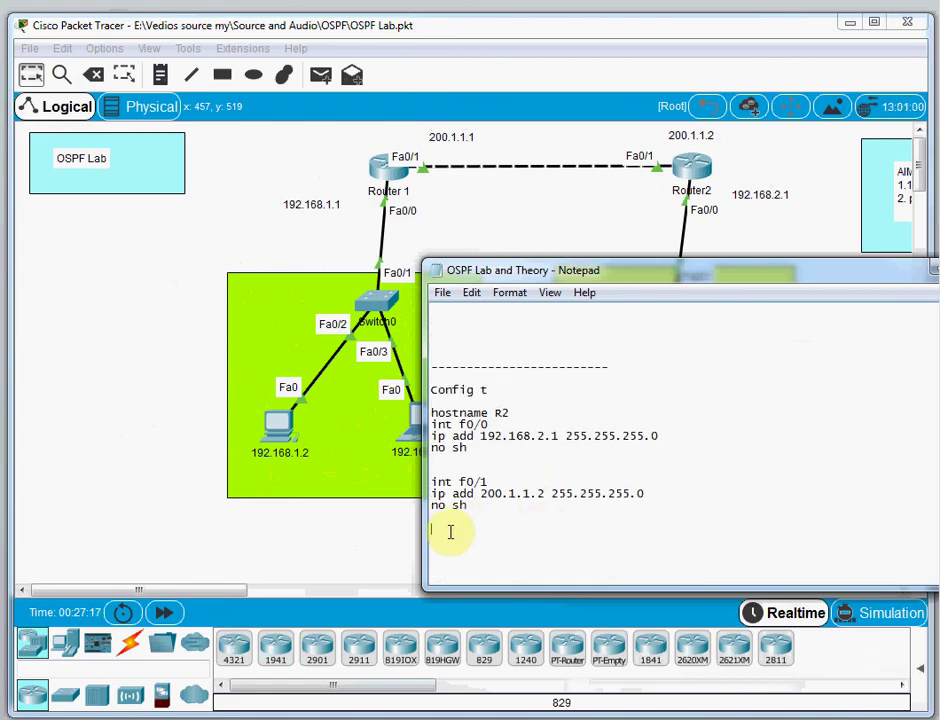
key(ctrl+v)
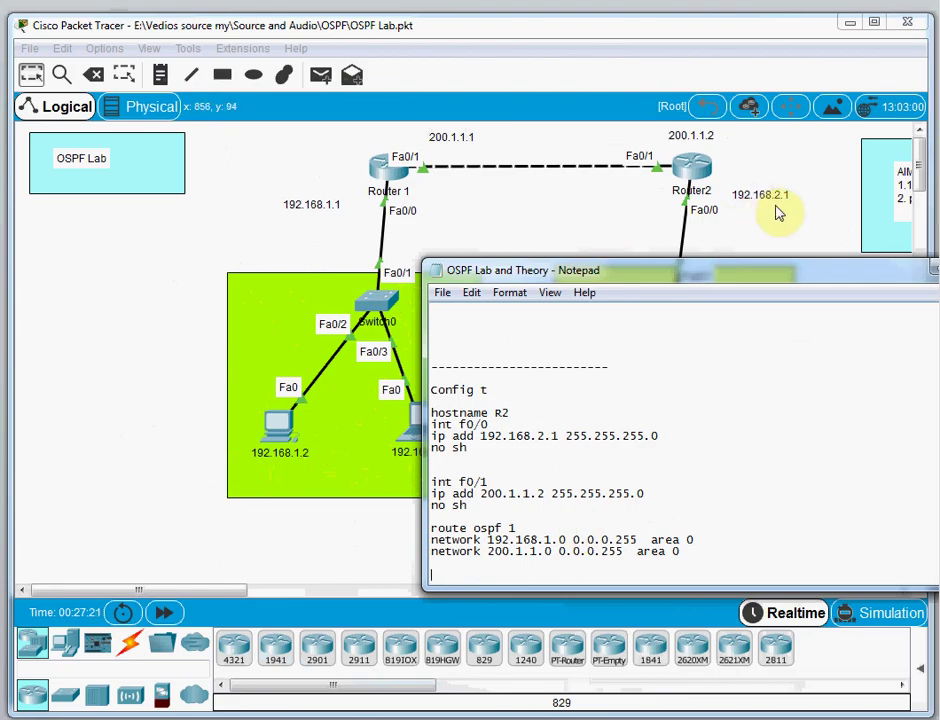
click(549, 538)
key(BackSpace)
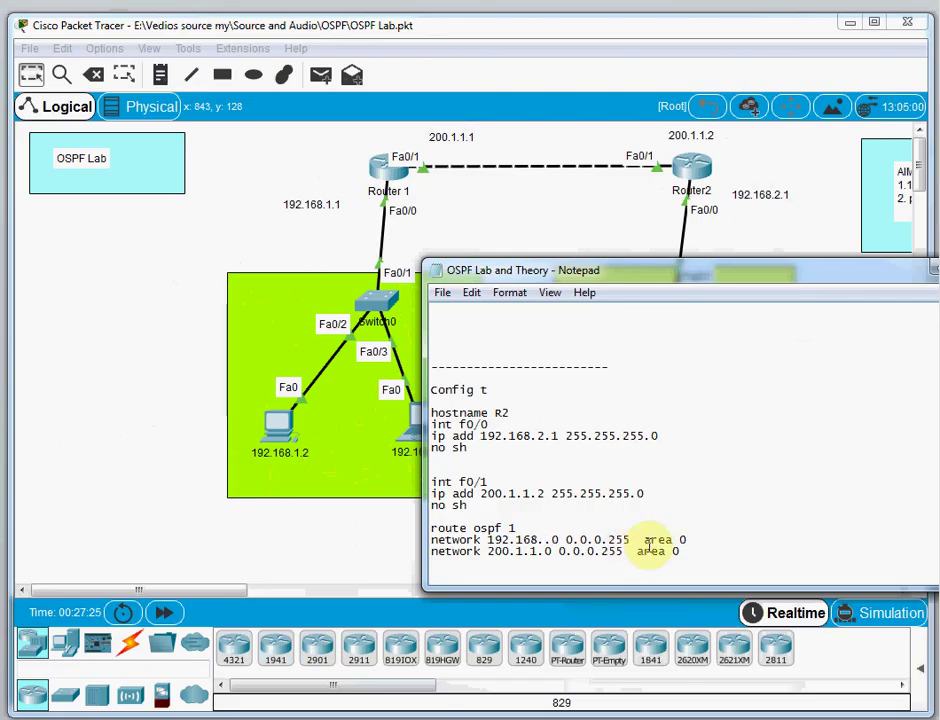
text(2)
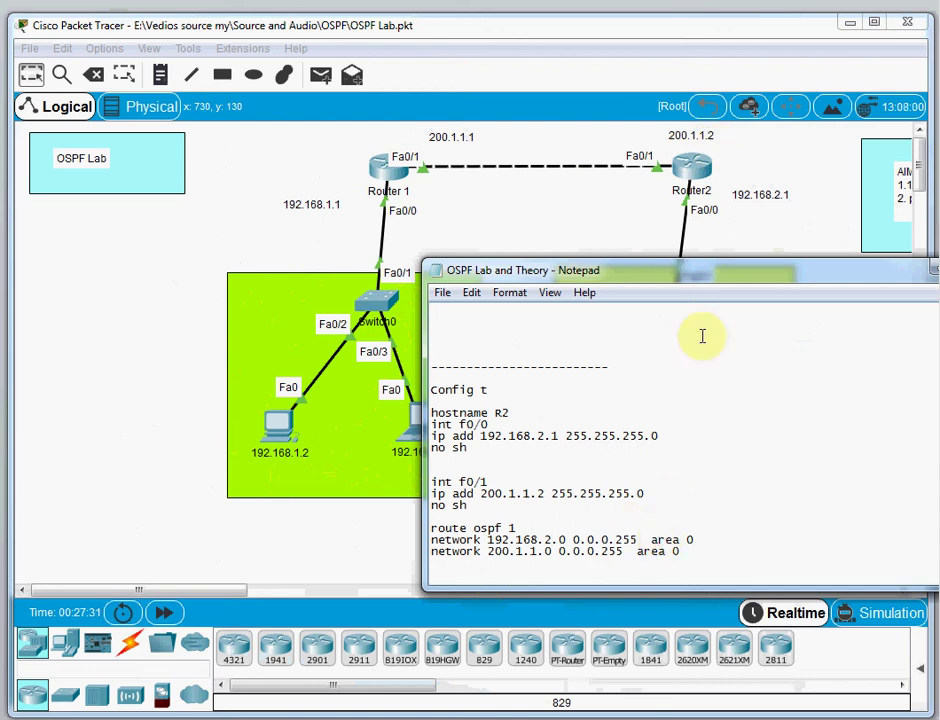
Step: Enlarge the notes window and delete the three blank lines after R1's network commands
drag(730, 272, 644, 150)
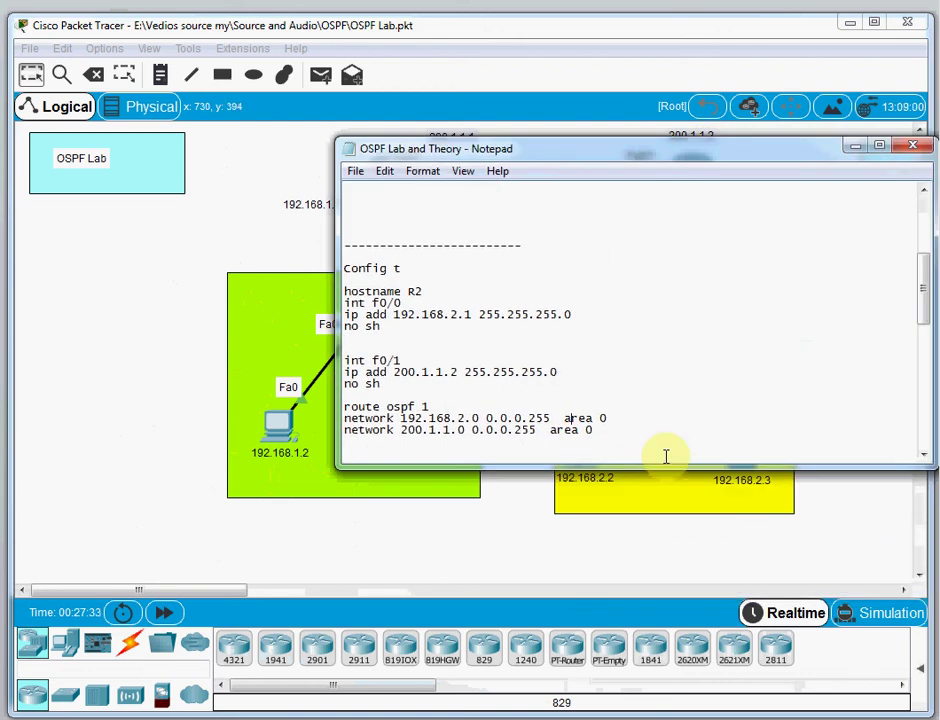
drag(667, 464, 678, 588)
drag(924, 406, 925, 342)
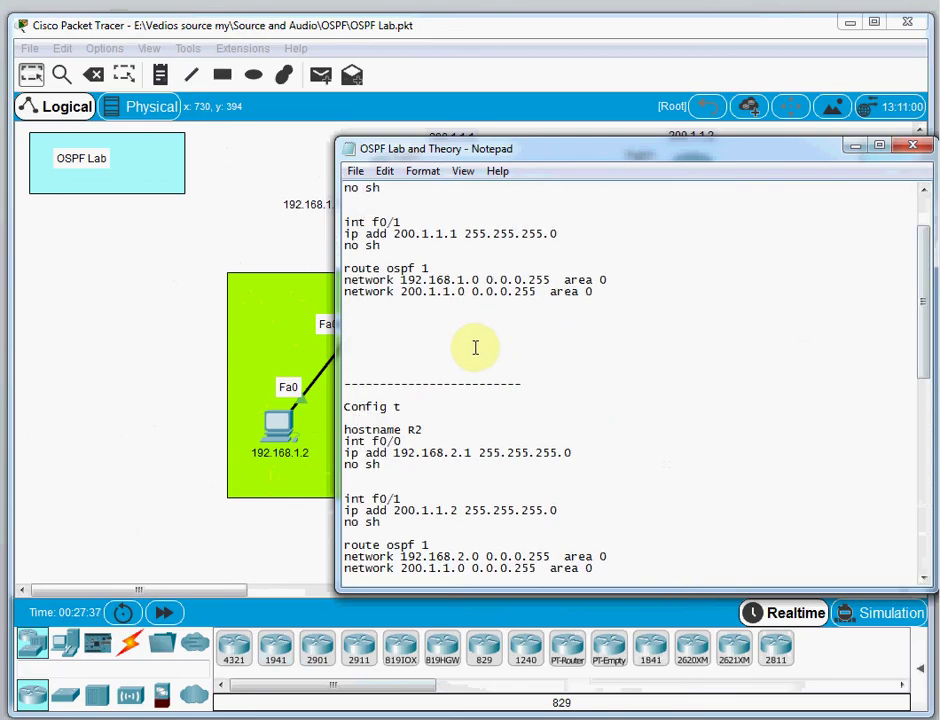
key(BackSpace)
key(BackSpace)
key(BackSpace)
key(BackSpace)
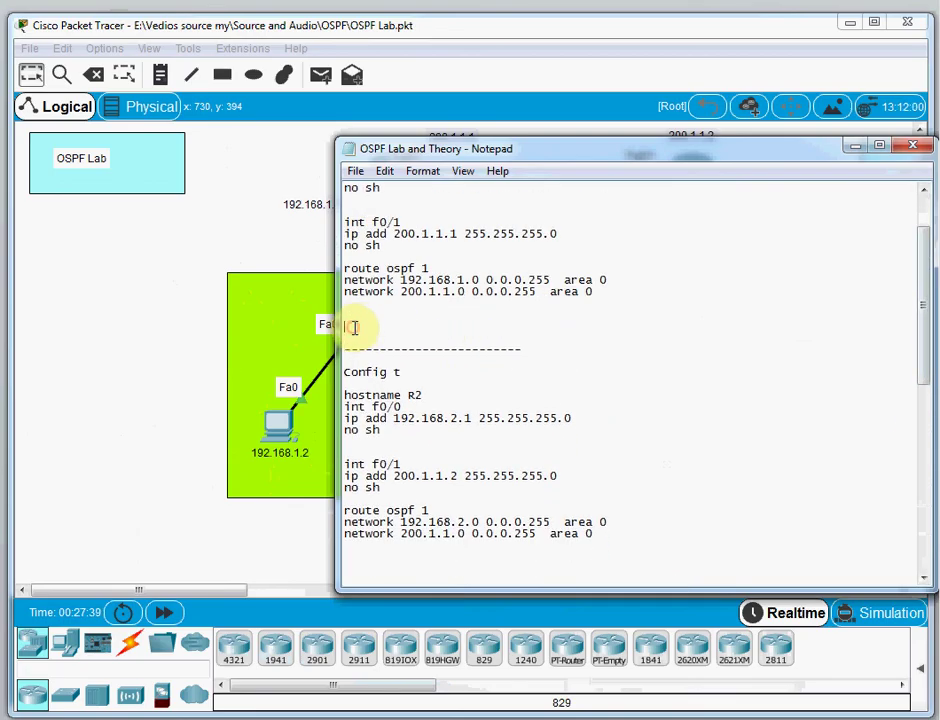
key(BackSpace)
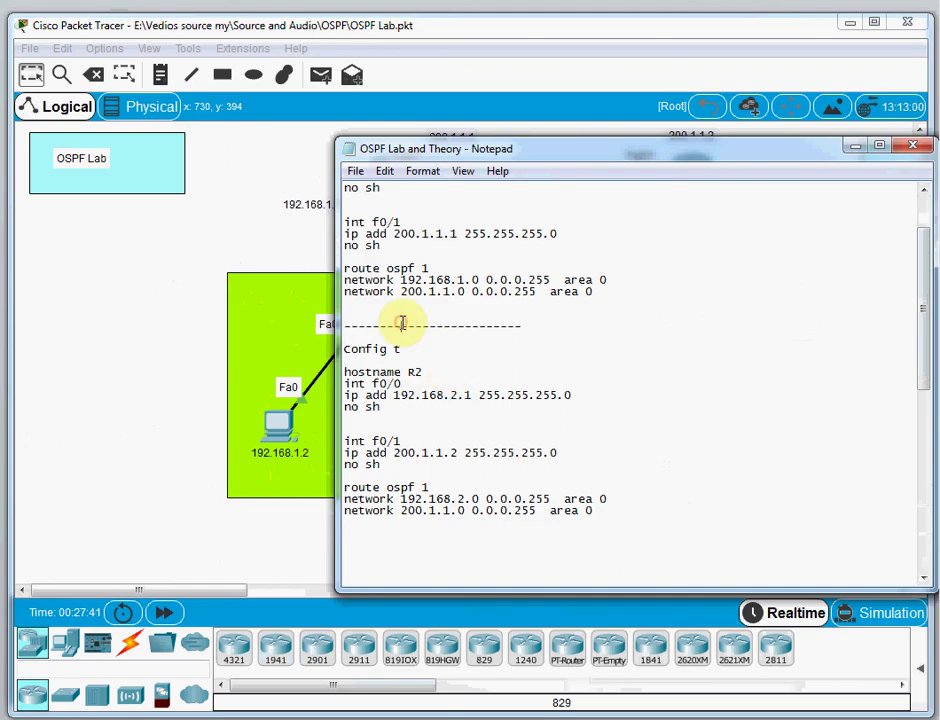
key(BackSpace)
scroll(533, 403, up, 2)
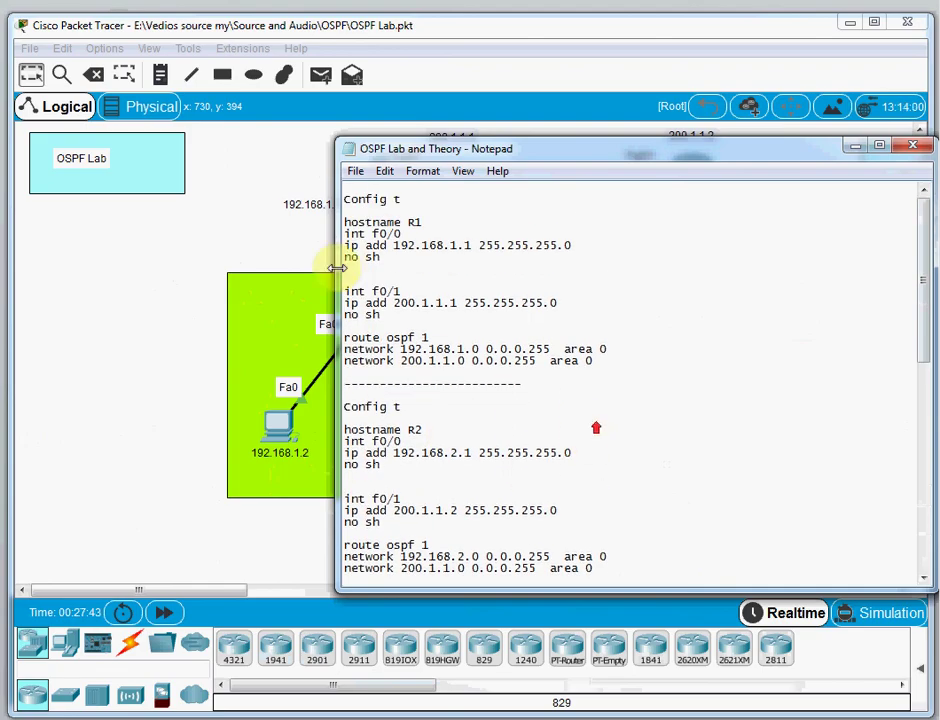
Step: Highlight R1's hostname, f0/0 and f0/1 address lines and OSPF lines to explain them
click(345, 222)
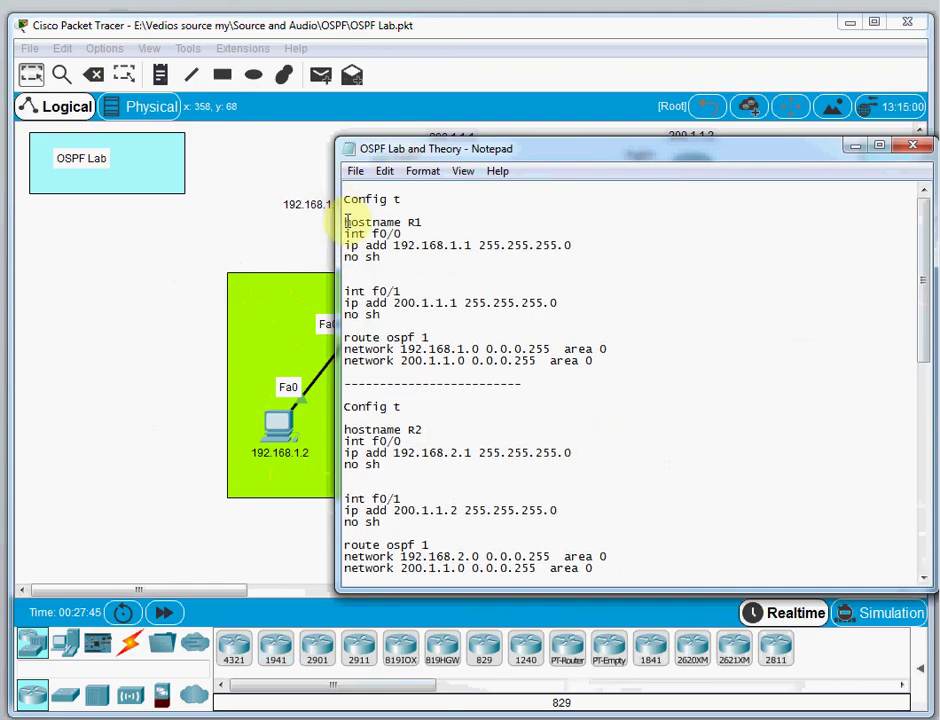
drag(345, 222, 541, 253)
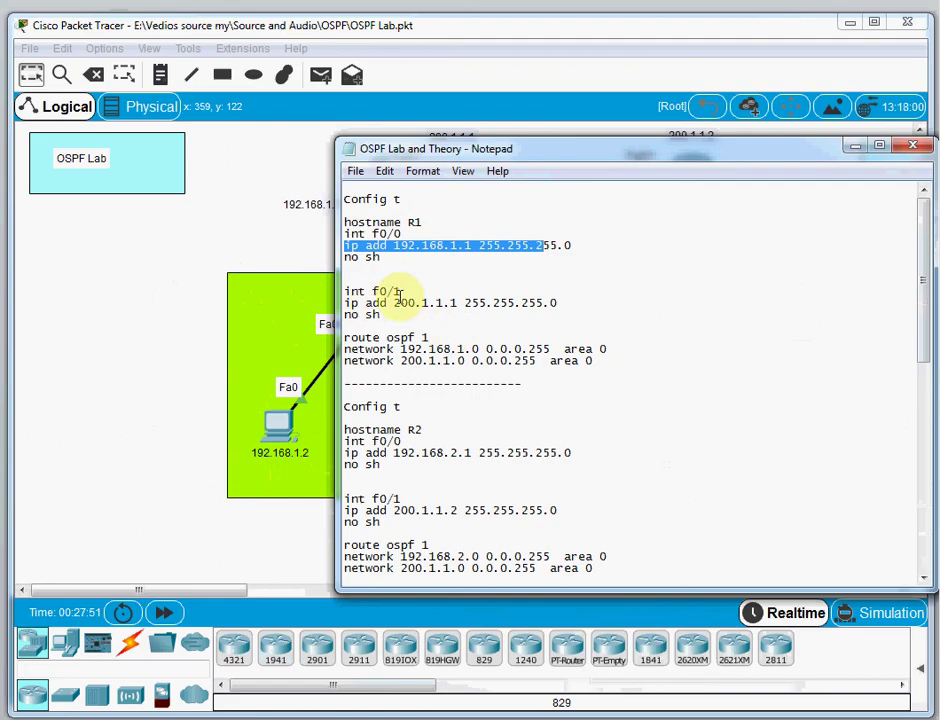
drag(403, 291, 385, 315)
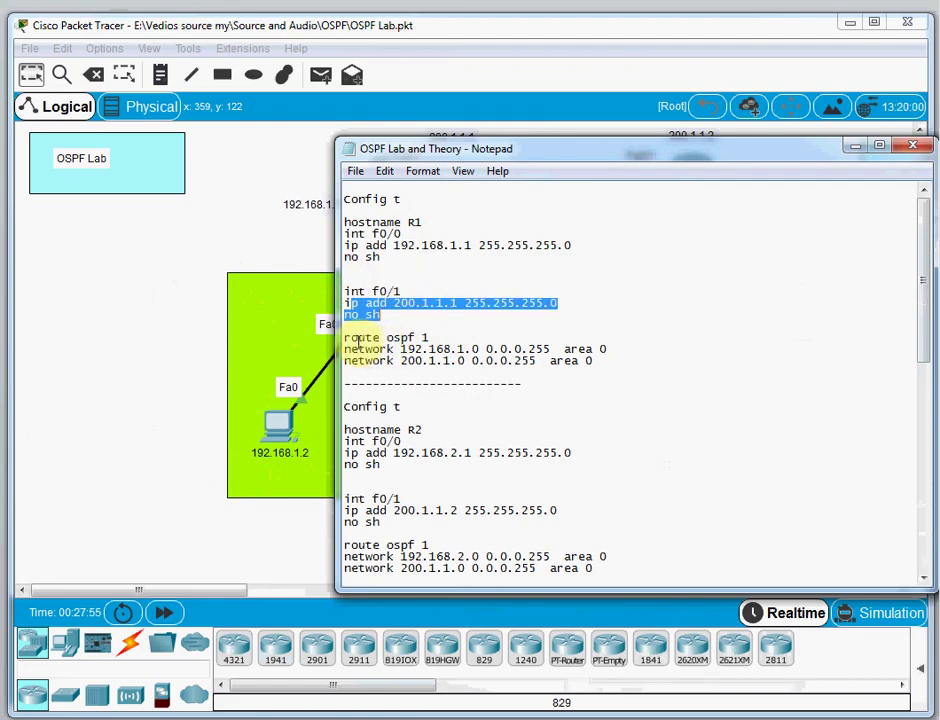
click(362, 339)
drag(350, 338, 629, 369)
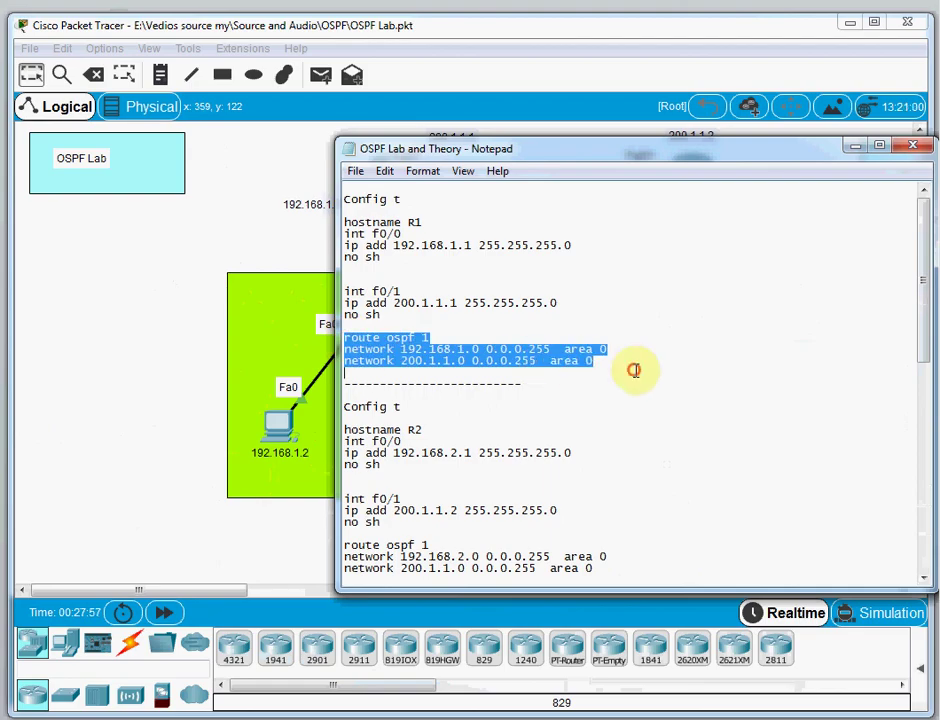
scroll(560, 397, down, 3)
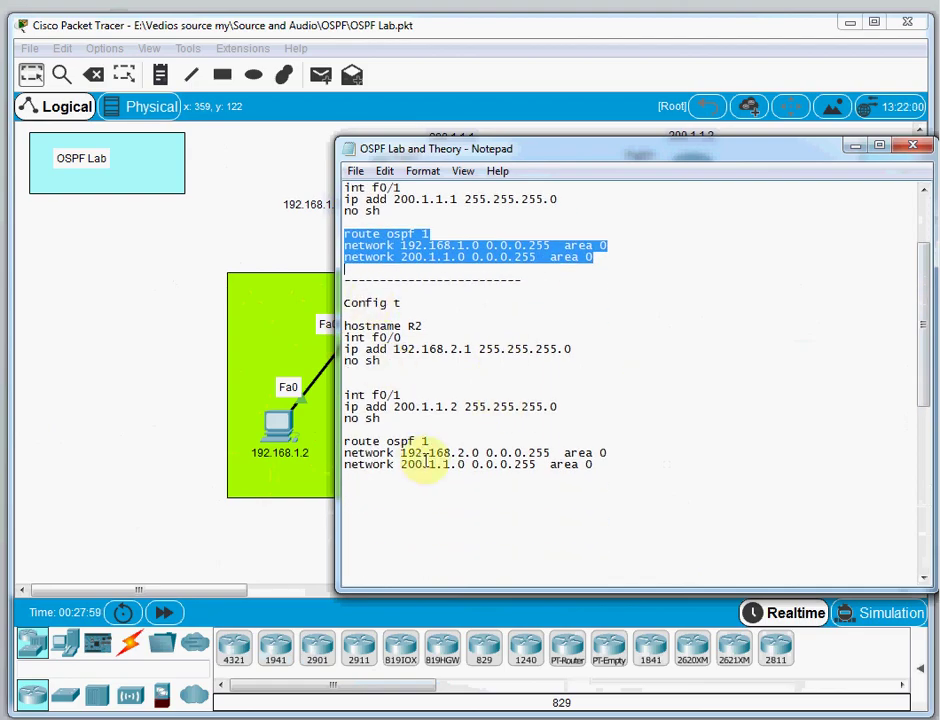
scroll(420, 457, up, 3)
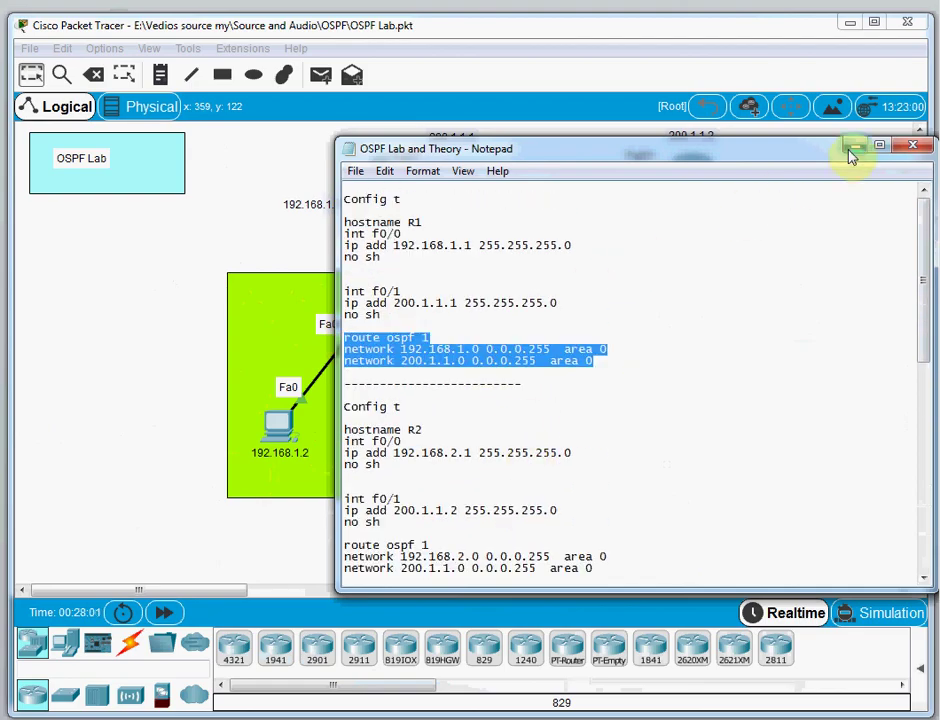
click(538, 280)
Step: Select R1's entire configuration block from Config t to area 0 and copy it
drag(593, 361, 345, 197)
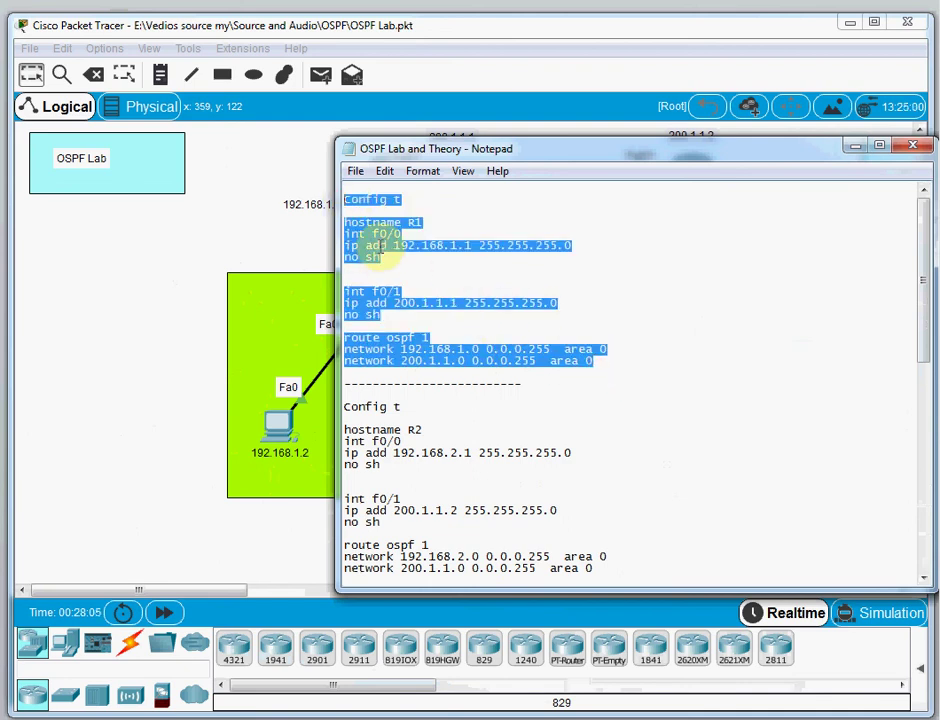
right_click(401, 249)
click(425, 305)
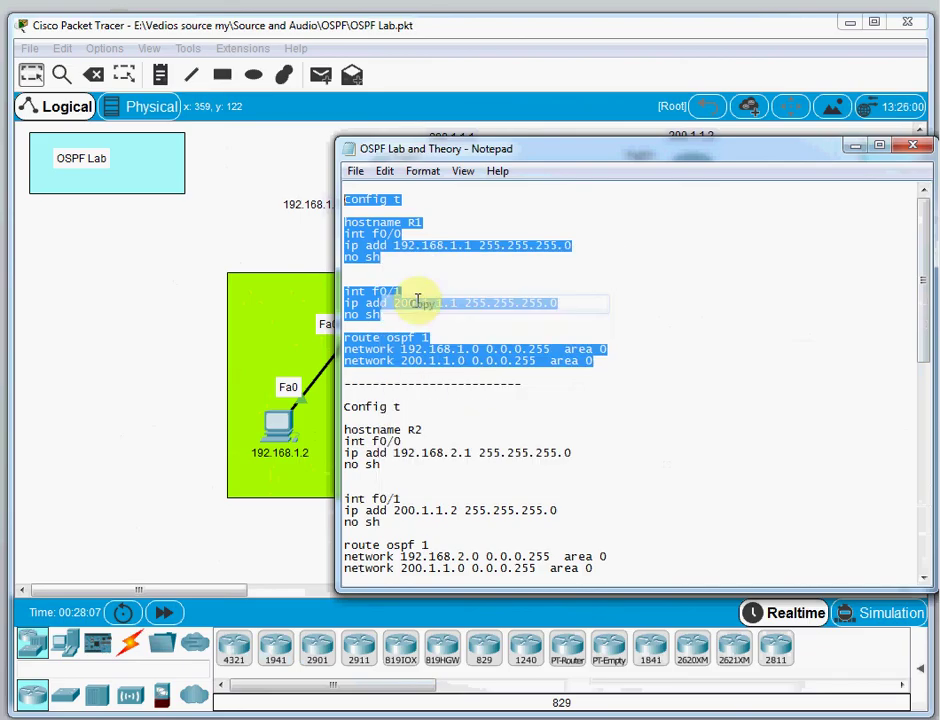
drag(566, 146, 568, 156)
drag(475, 158, 470, 352)
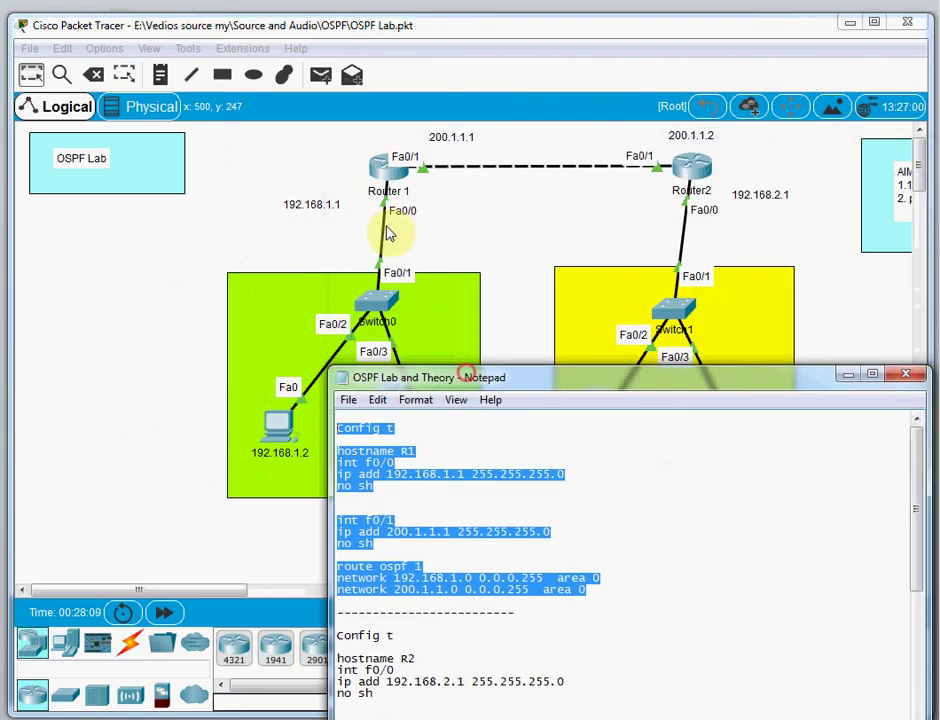
Step: Open Router 1's CLI, enlarge the window, and enter privileged mode with en
click(386, 168)
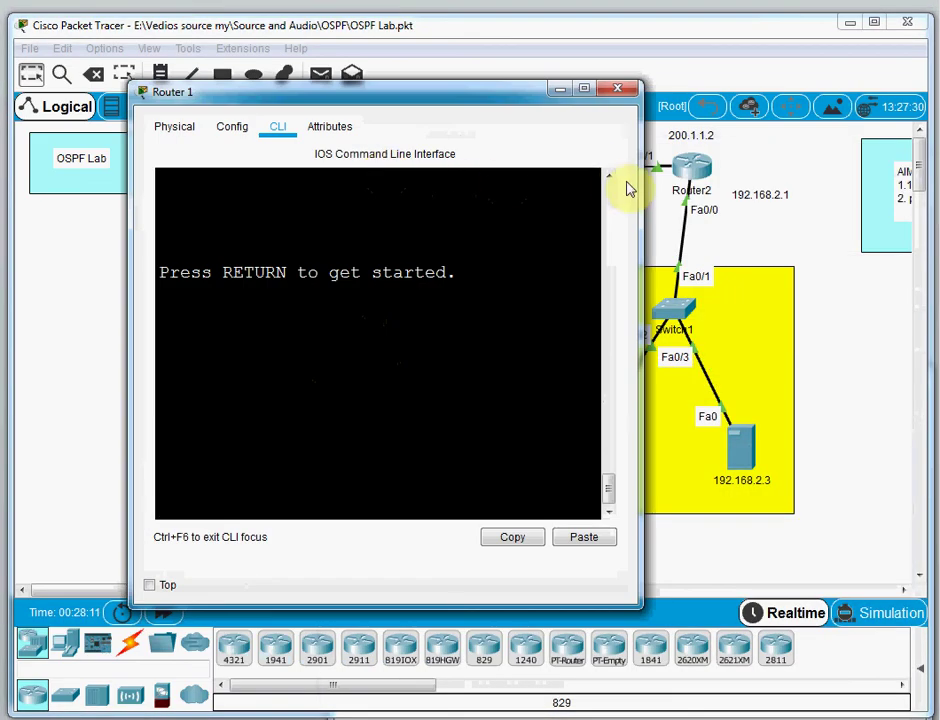
drag(641, 149, 912, 199)
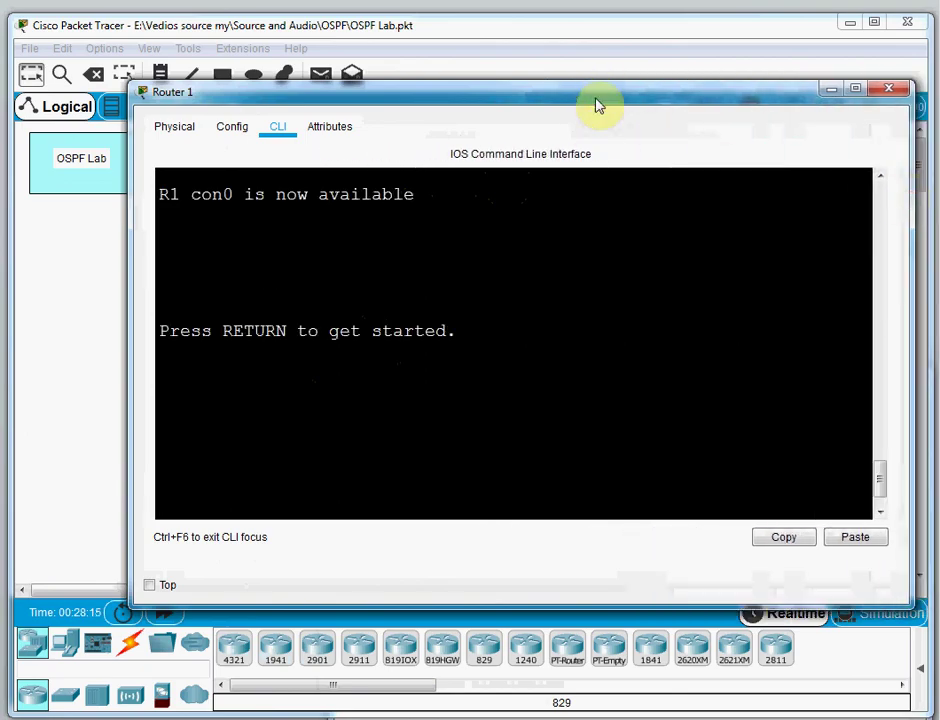
drag(600, 82, 594, 19)
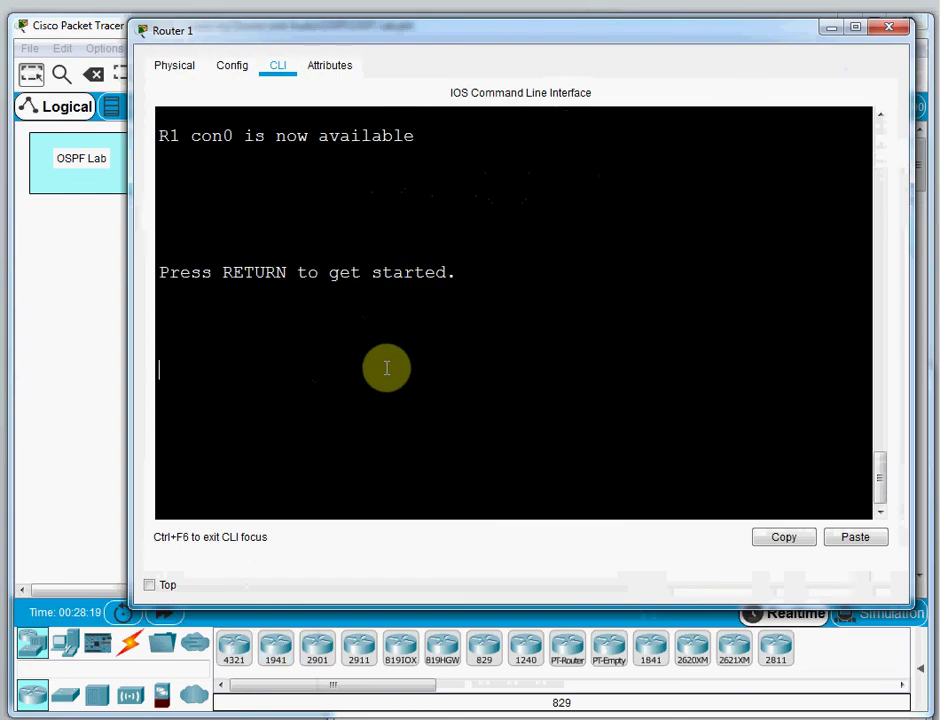
key(Return)
key(Return)
key(Return)
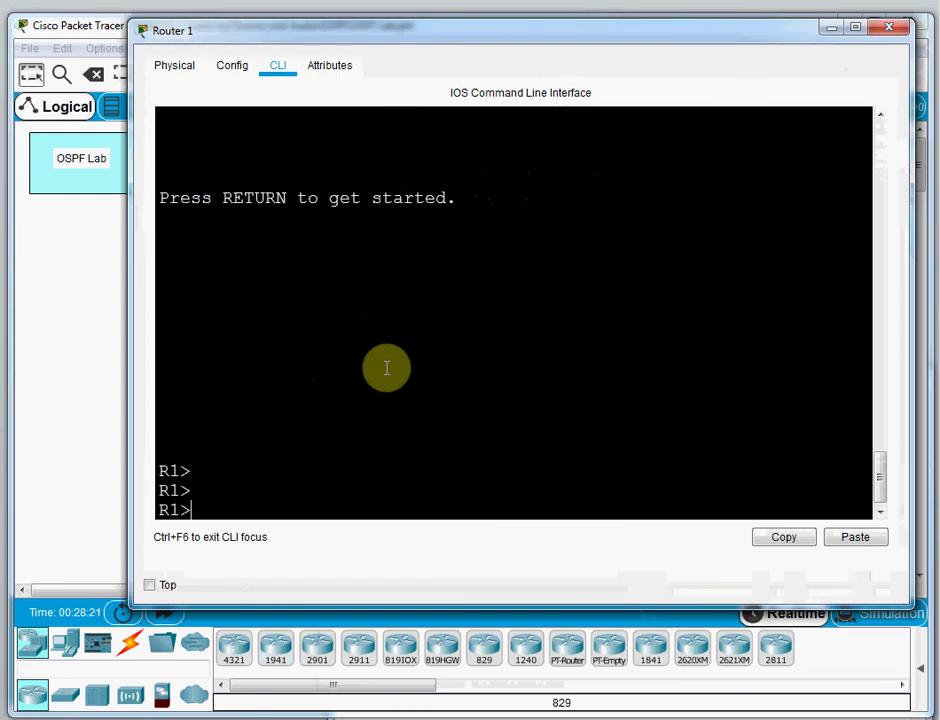
text(en)
key(Return)
key(Return)
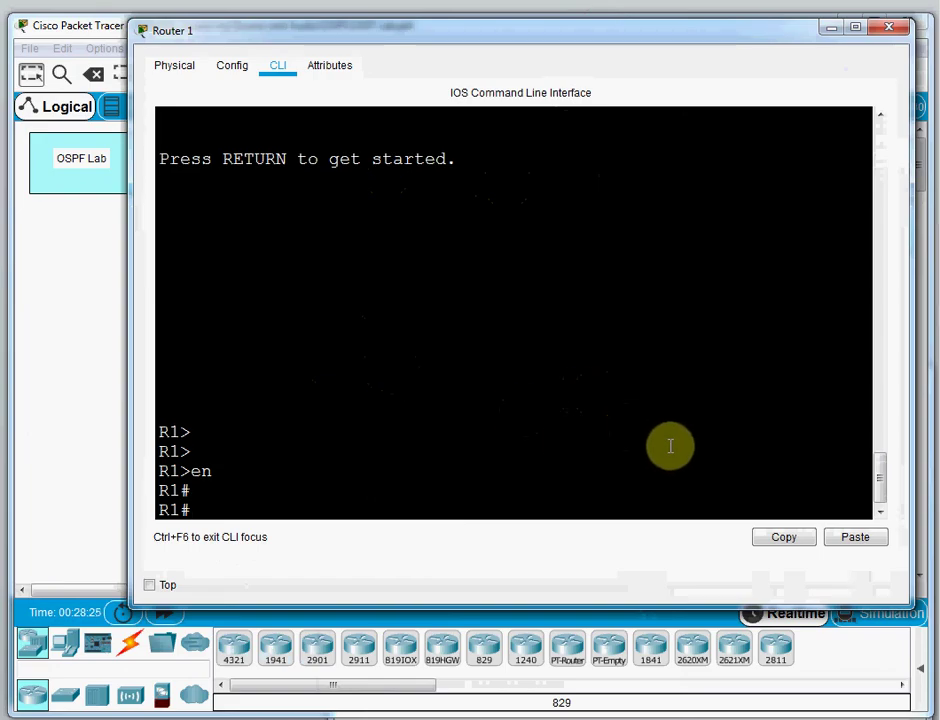
Step: Paste R1's configuration, exit config mode, and save it with wr
click(876, 540)
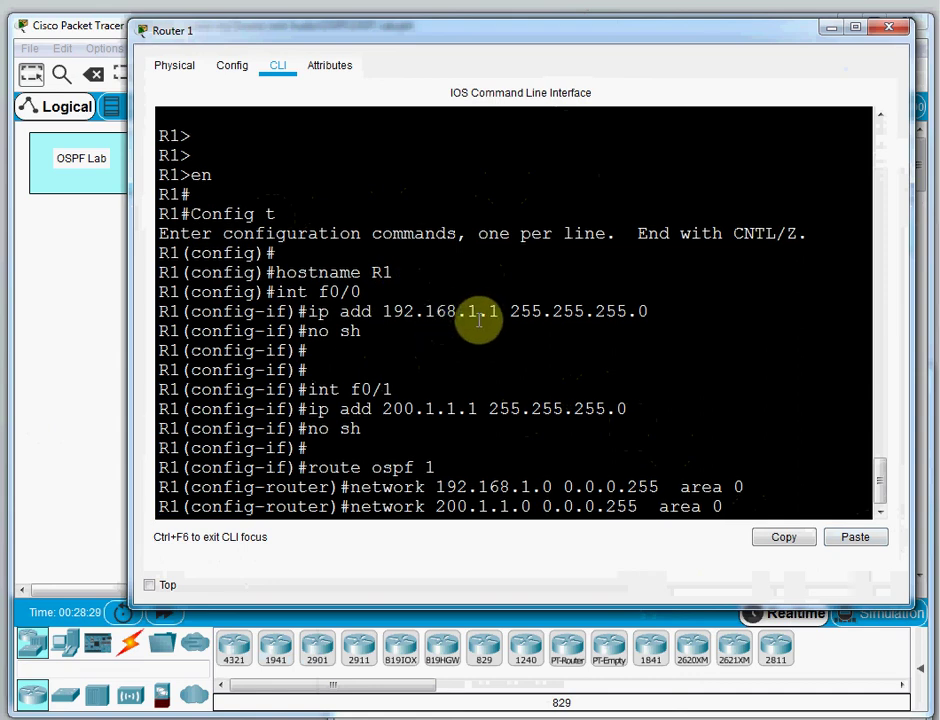
key(Return)
key(Return)
key(Return)
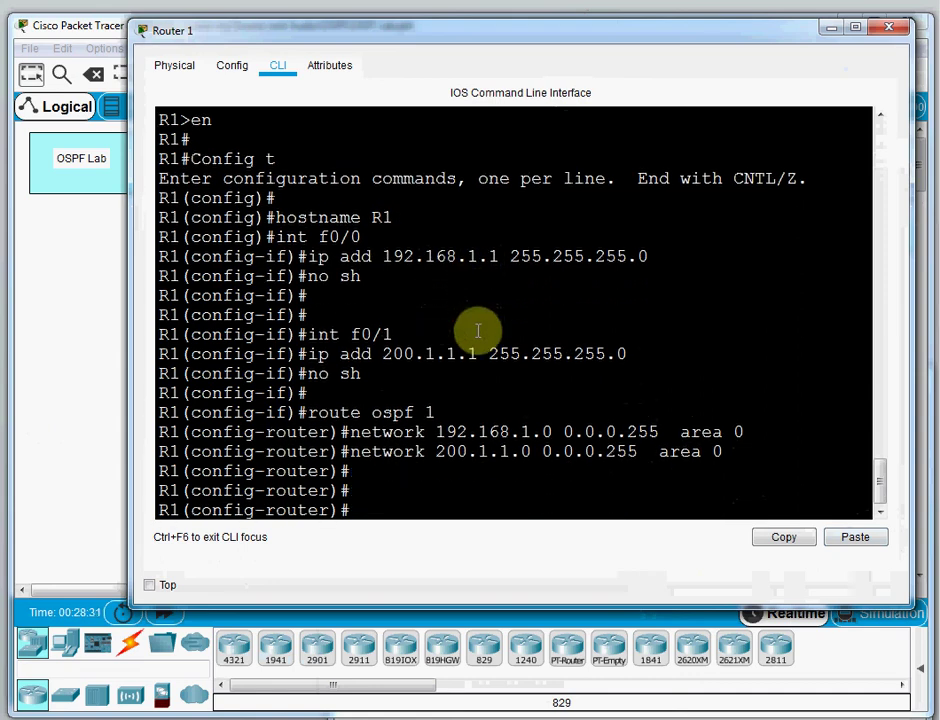
key(ctrl+z)
key(ctrl+z)
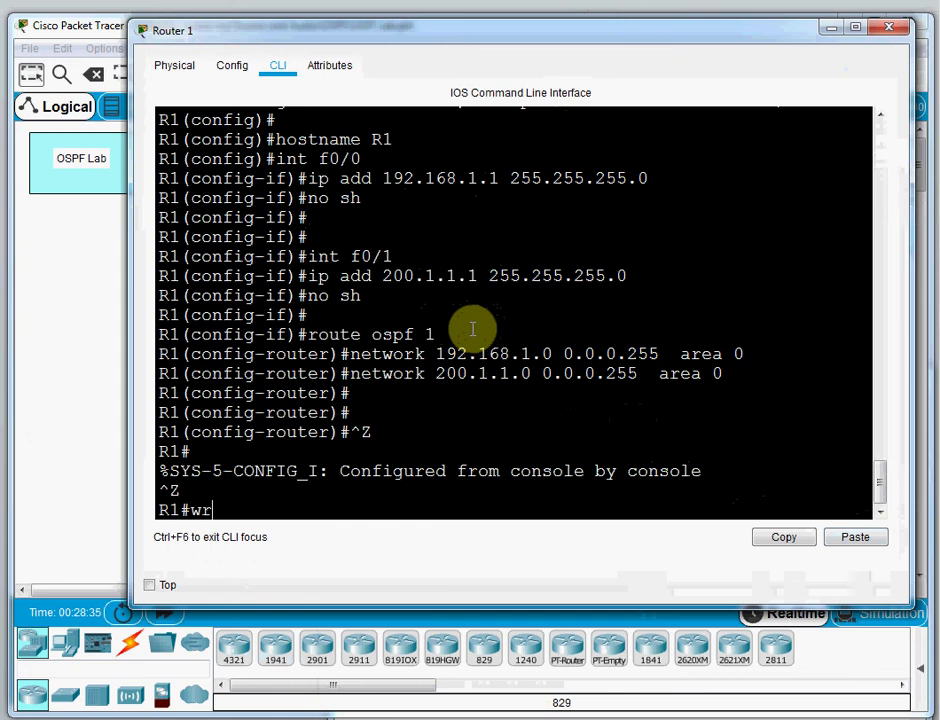
text(wr)
key(Return)
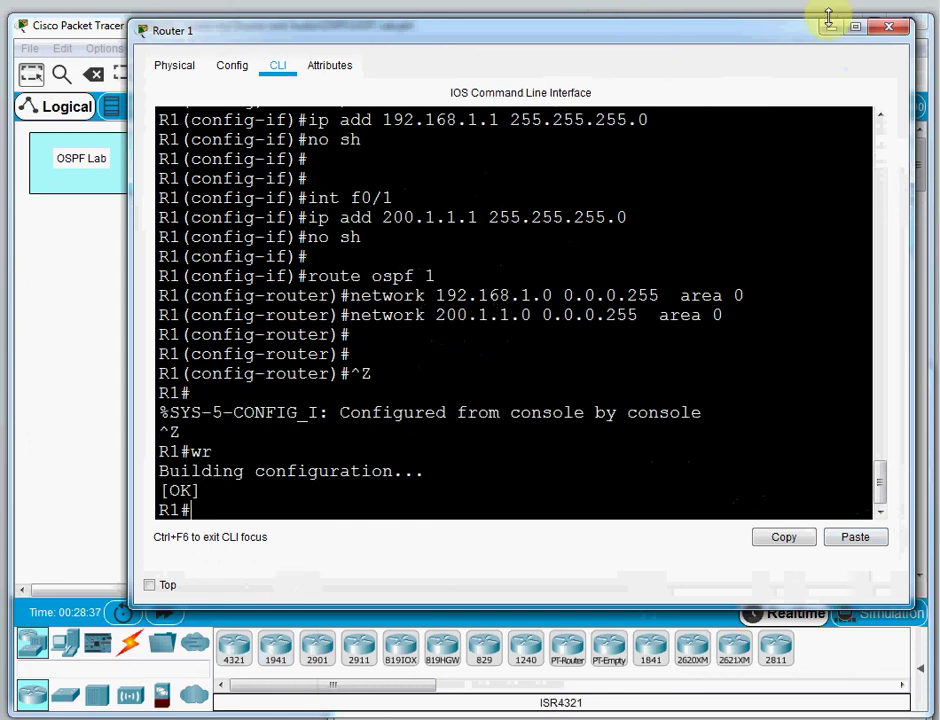
click(893, 27)
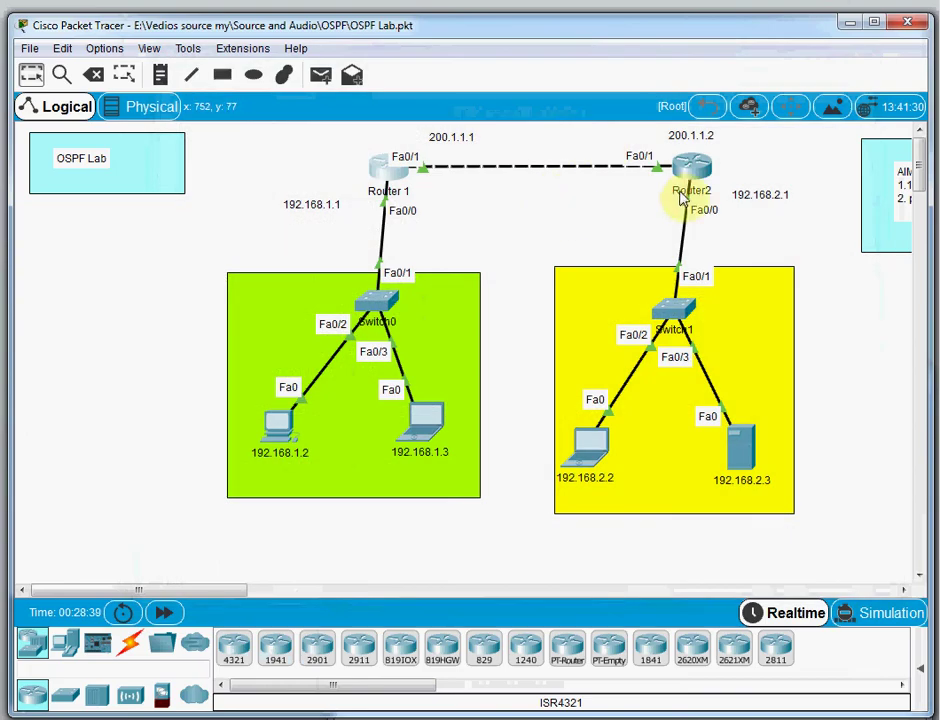
Step: Select and copy Router2's hostname, interface and OSPF commands from the Notepad notes
key(alt+Tab)
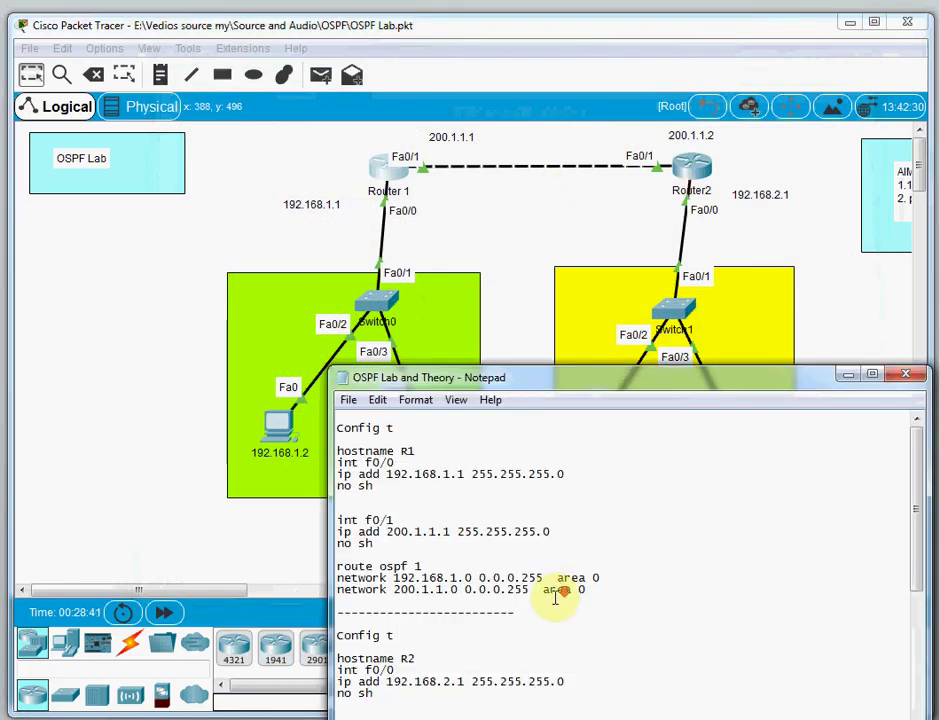
scroll(556, 597, down, 3)
drag(590, 693, 342, 532)
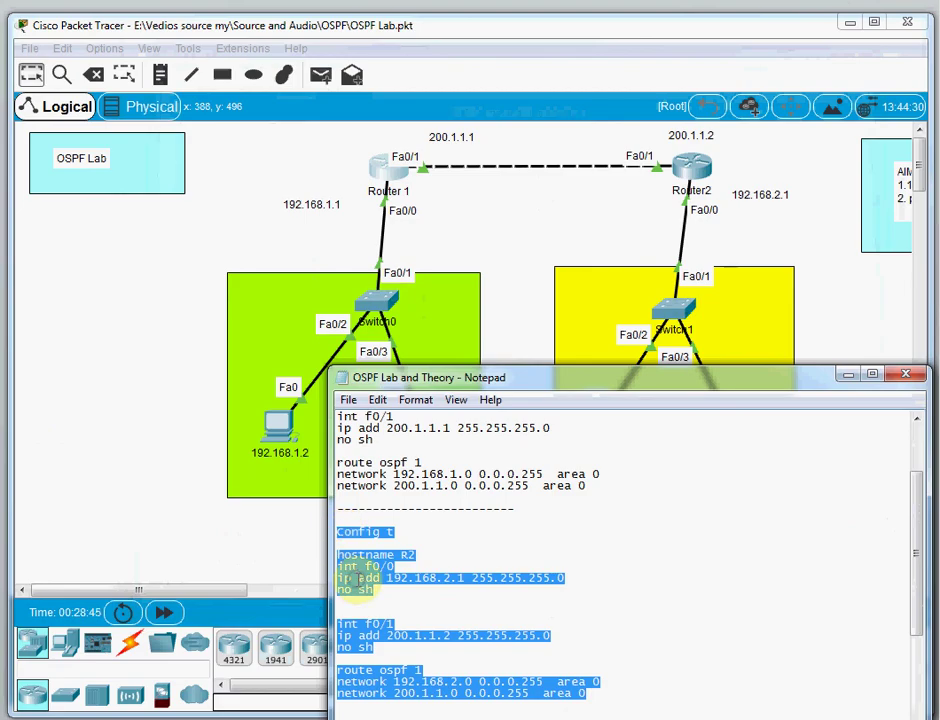
right_click(357, 580)
click(425, 390)
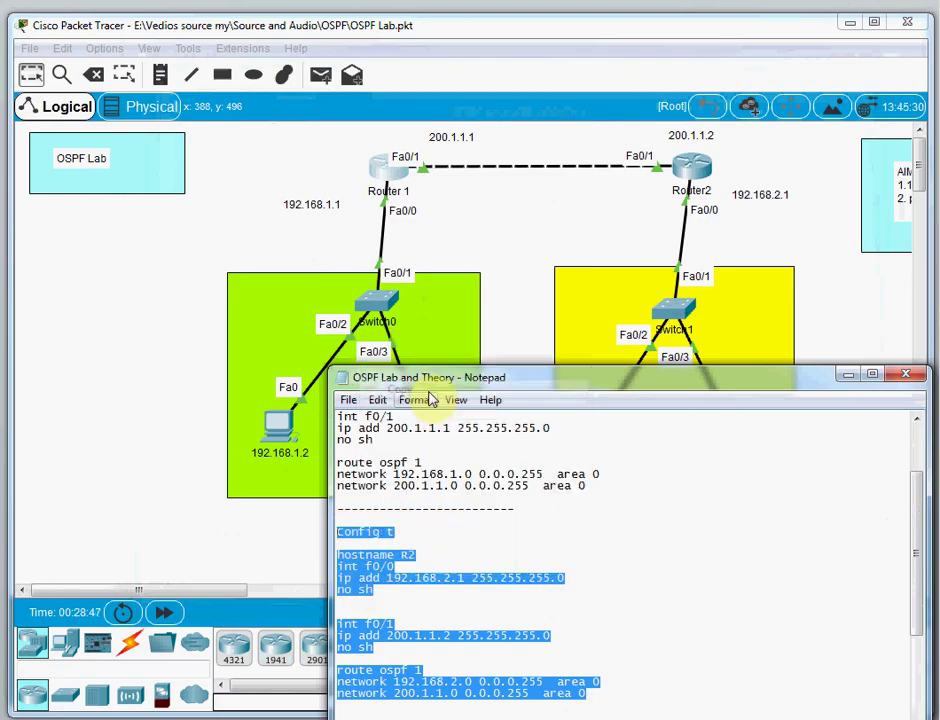
click(692, 170)
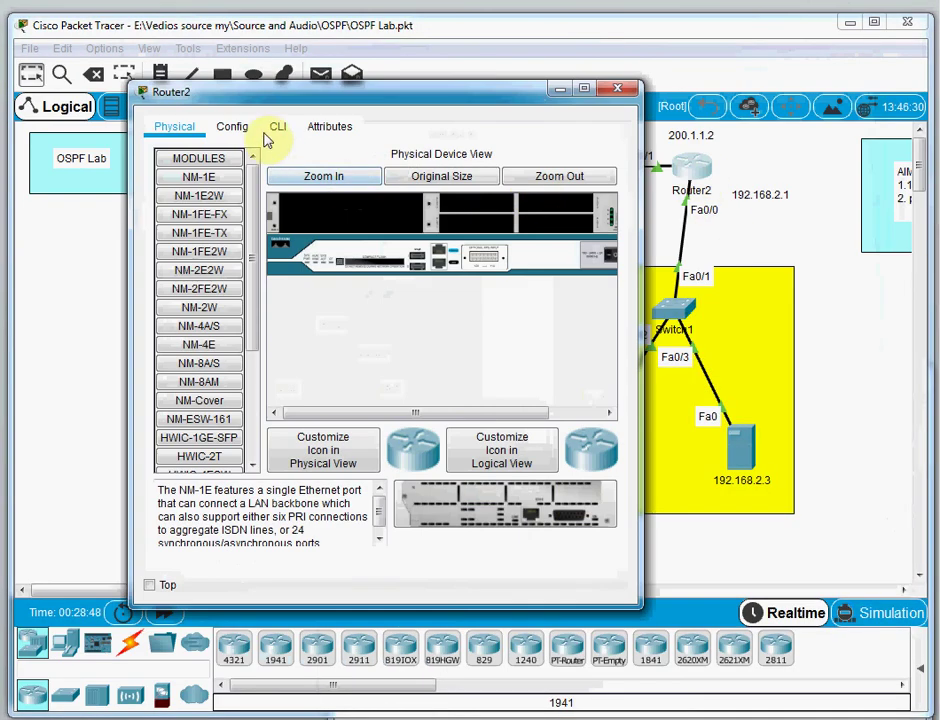
Step: Open Router2's CLI, enlarge the window, and enter privileged mode with en
click(272, 129)
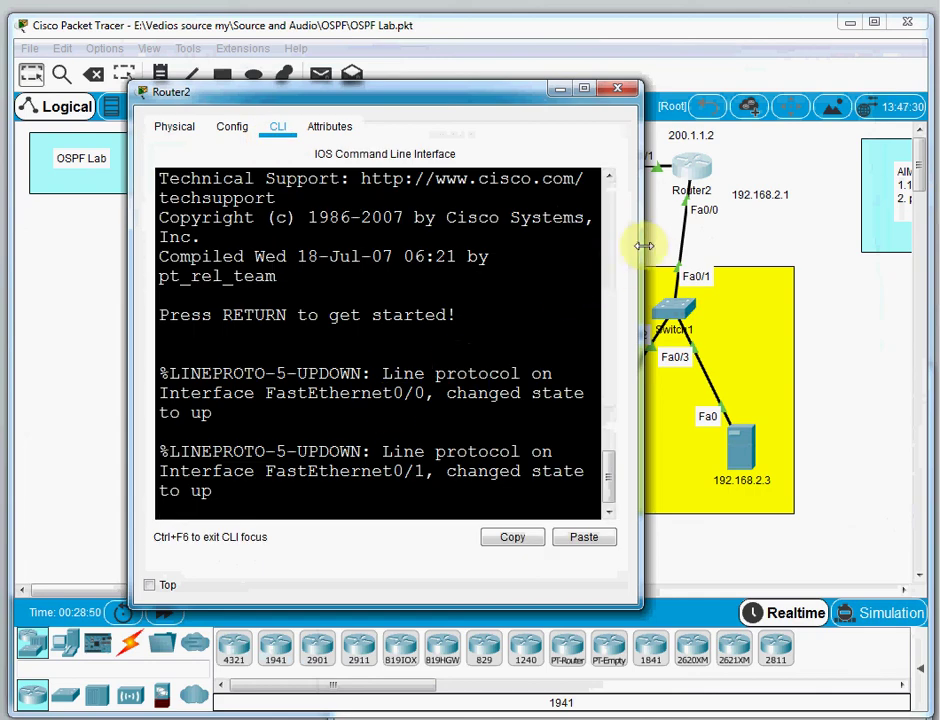
drag(641, 245, 917, 245)
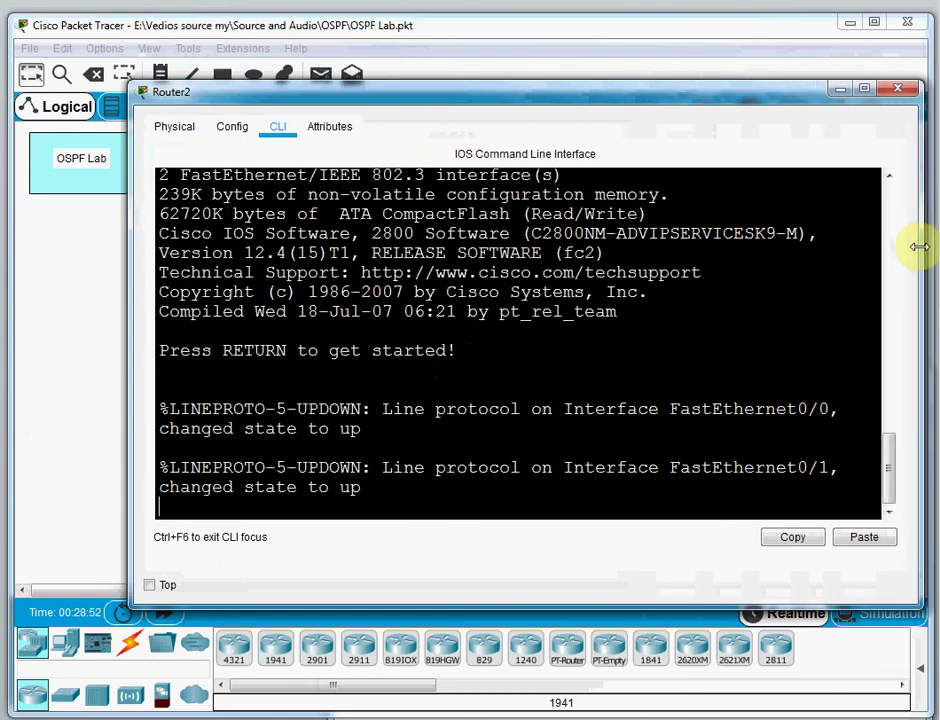
drag(617, 82, 613, 20)
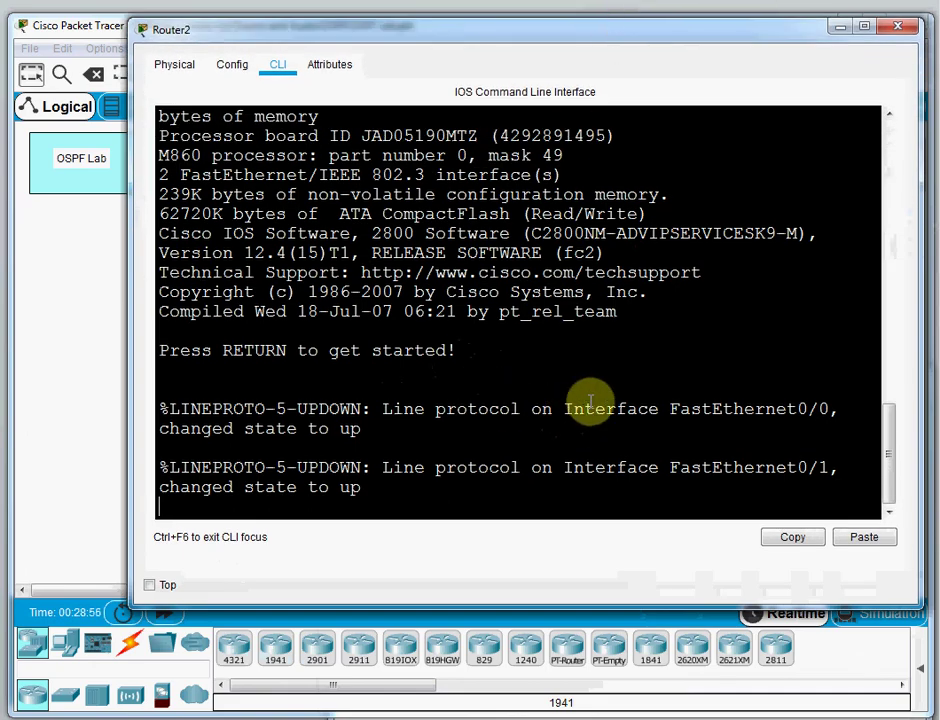
key(Return)
key(Return)
key(Return)
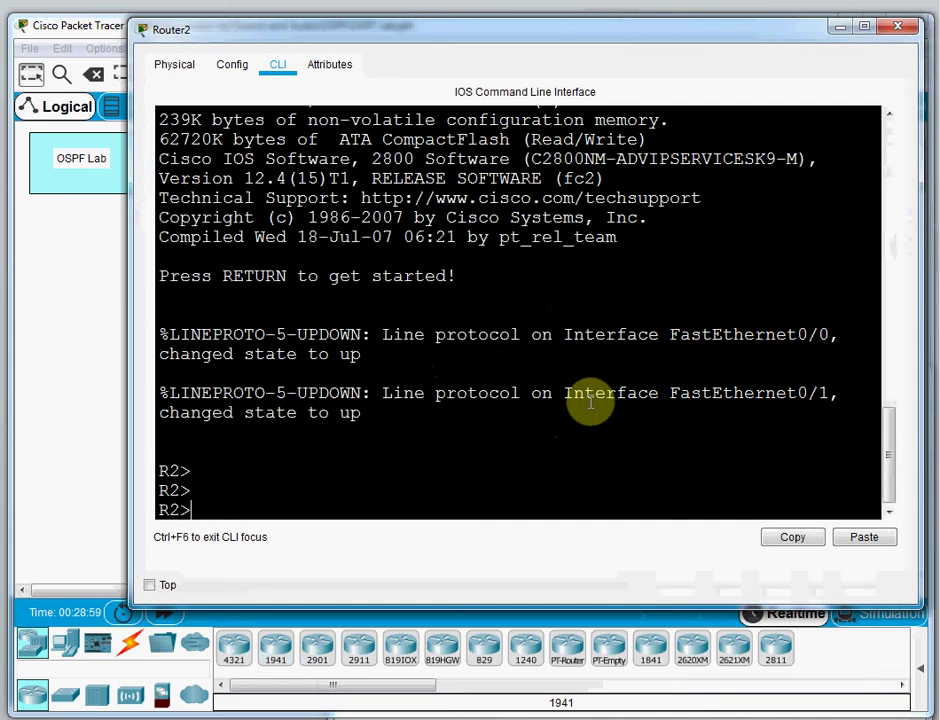
text(en)
key(Return)
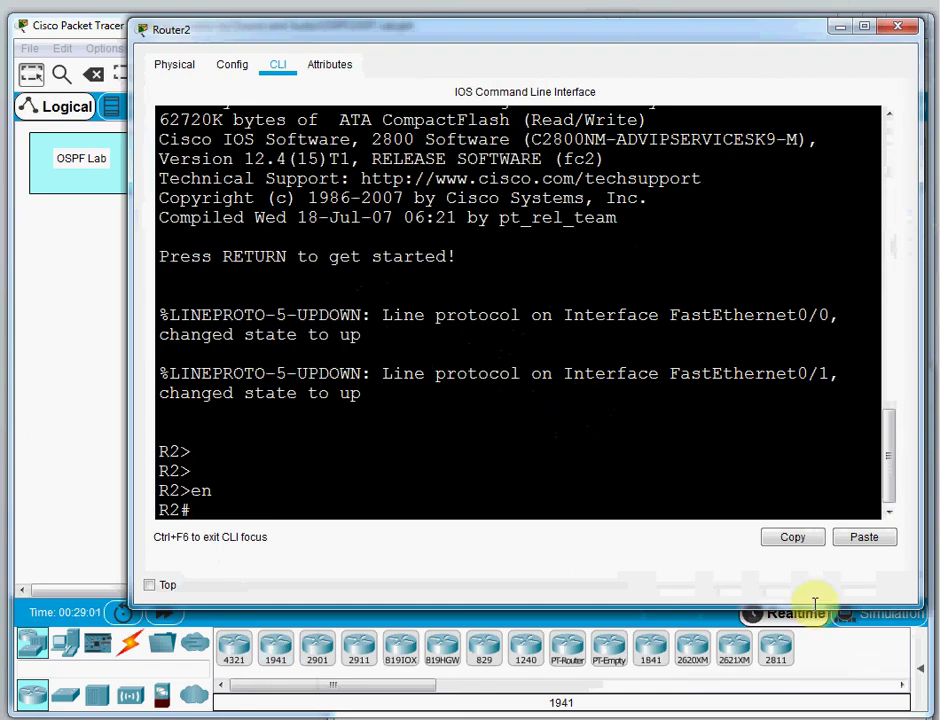
Step: Paste R2's configuration including OSPF networks, exit config mode, and save with wr
click(864, 537)
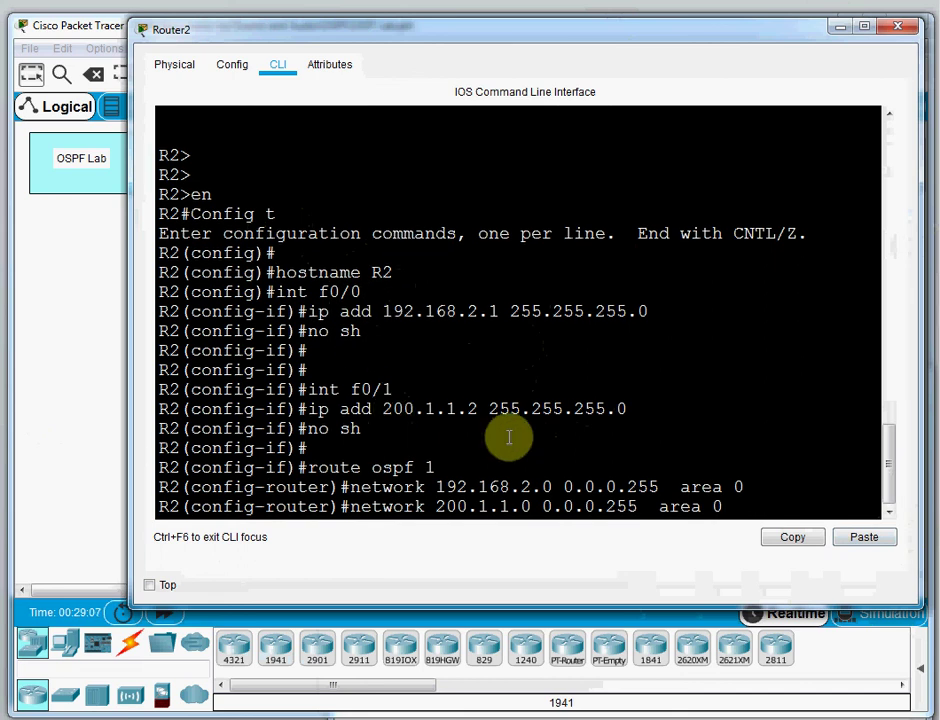
drag(724, 510, 298, 460)
key(Return)
key(Return)
key(Return)
key(Return)
key(Return)
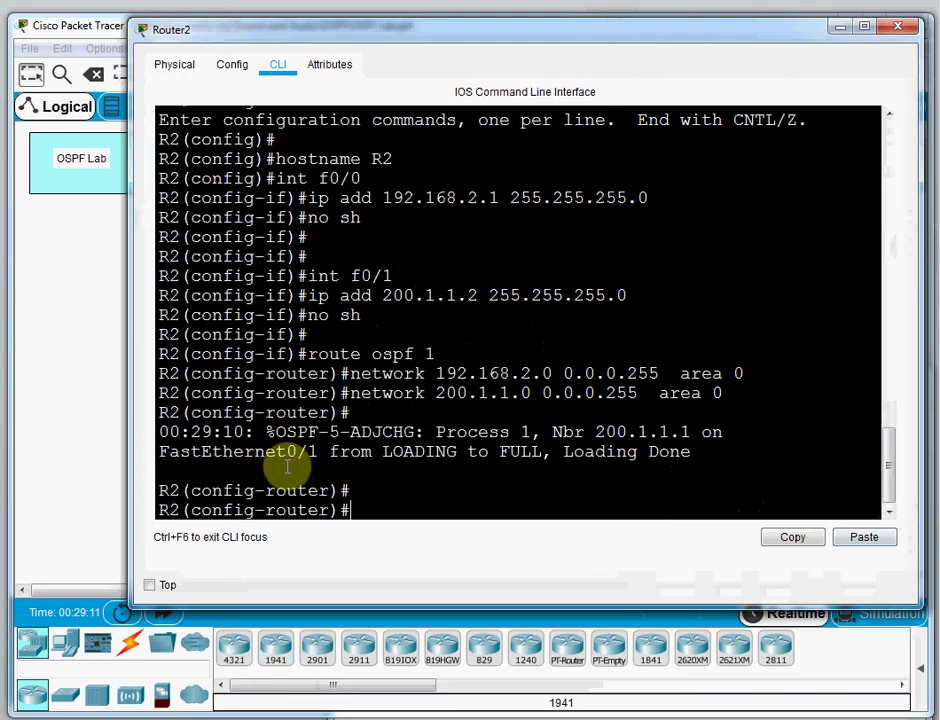
key(ctrl+z)
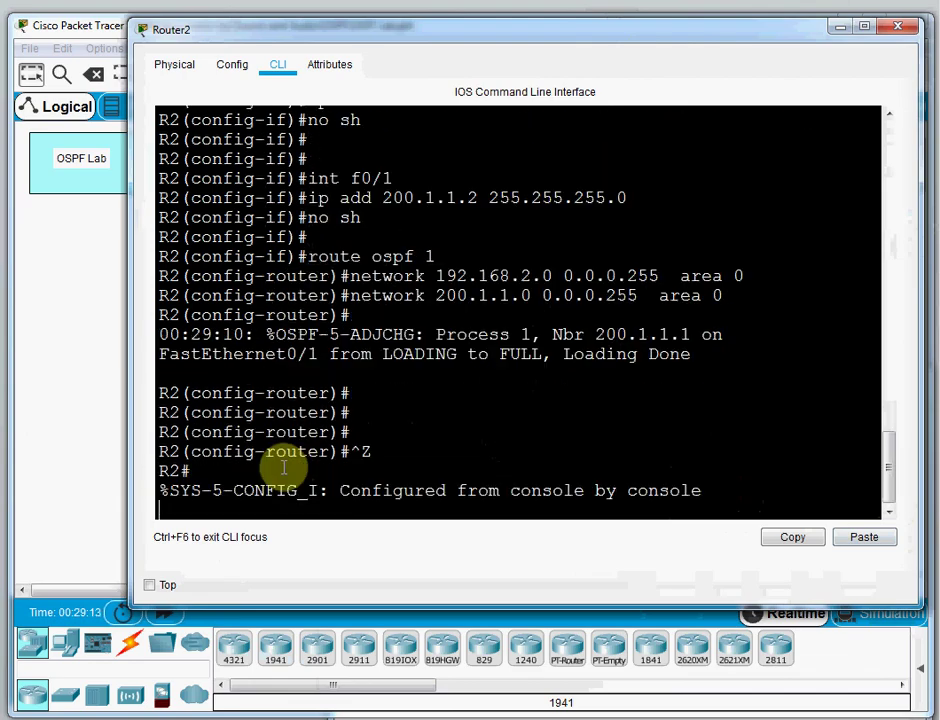
key(Return)
key(Return)
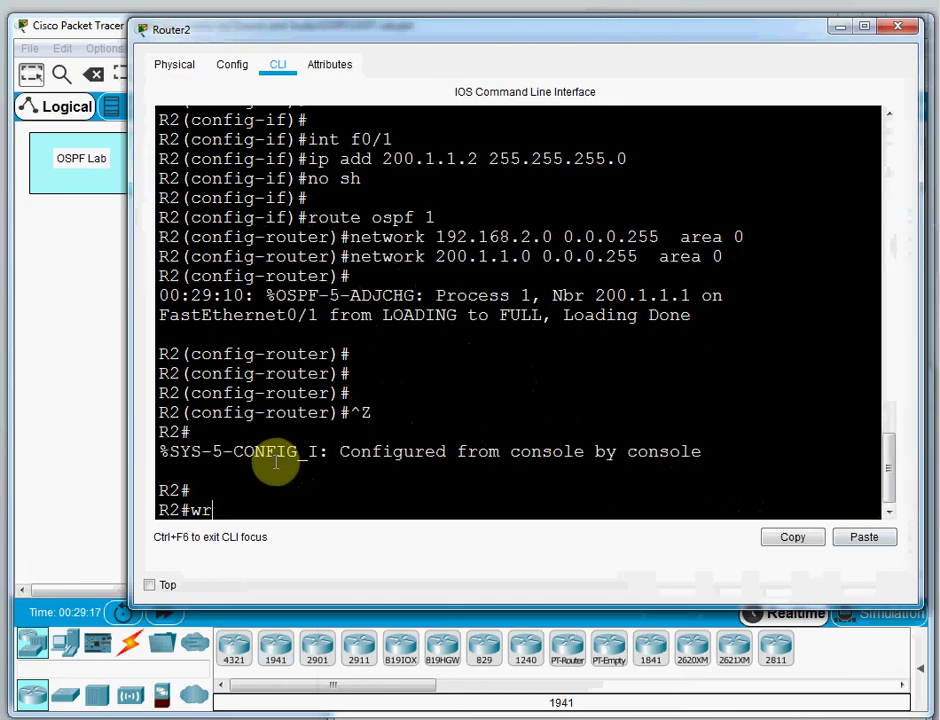
key(Return)
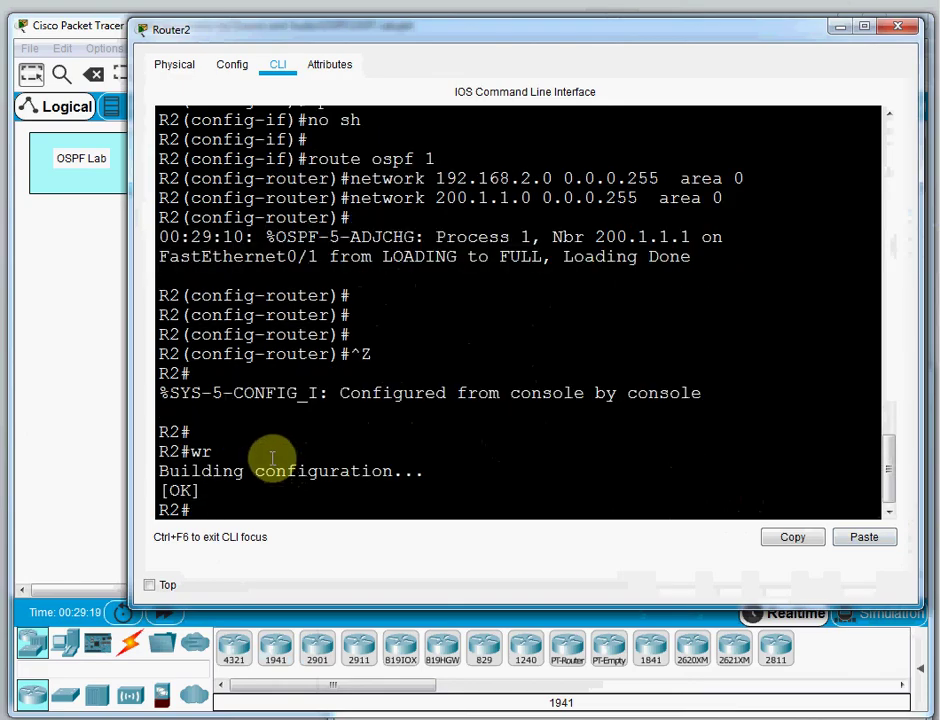
click(906, 32)
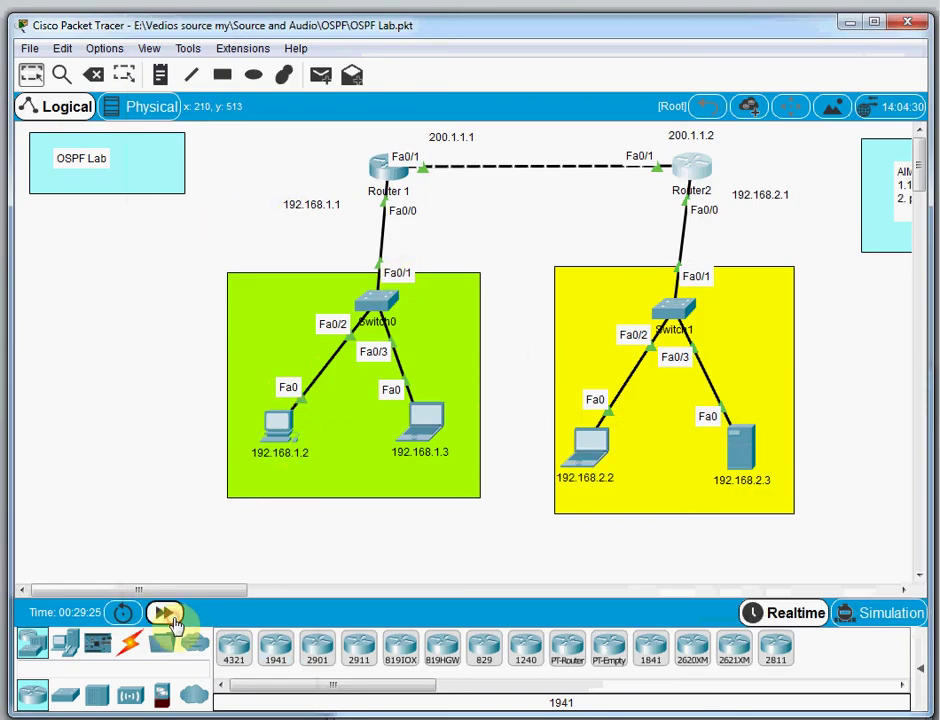
Step: Fast-forward time, then ping 192.168.2.2 from PC 192.168.1.2, getting 3 of 4 replies
click(170, 612)
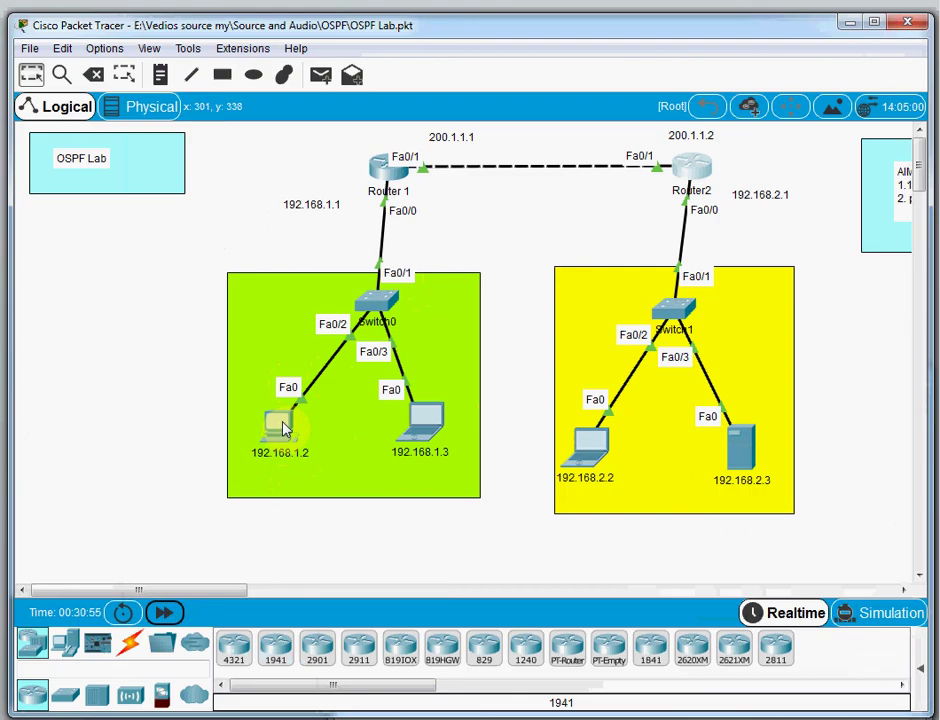
click(283, 427)
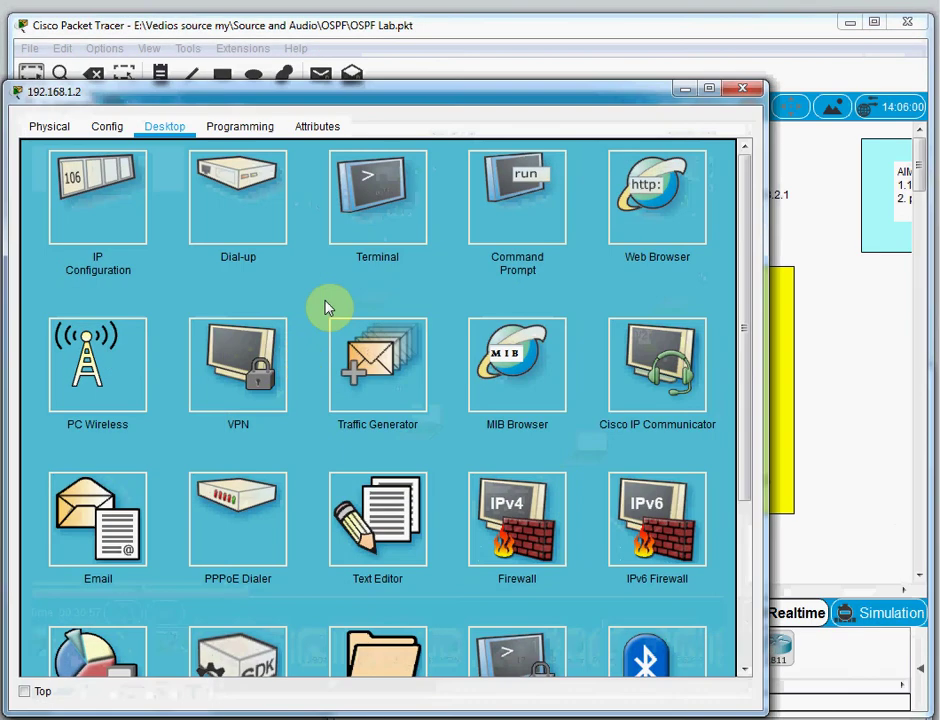
click(513, 209)
scroll(524, 390, down, 6)
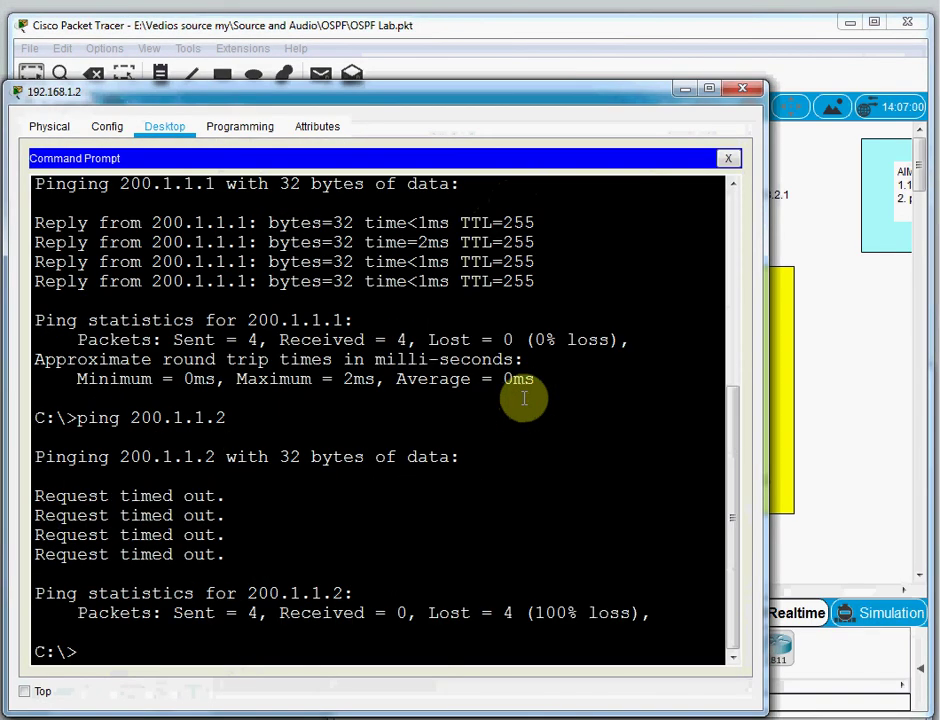
key(Up)
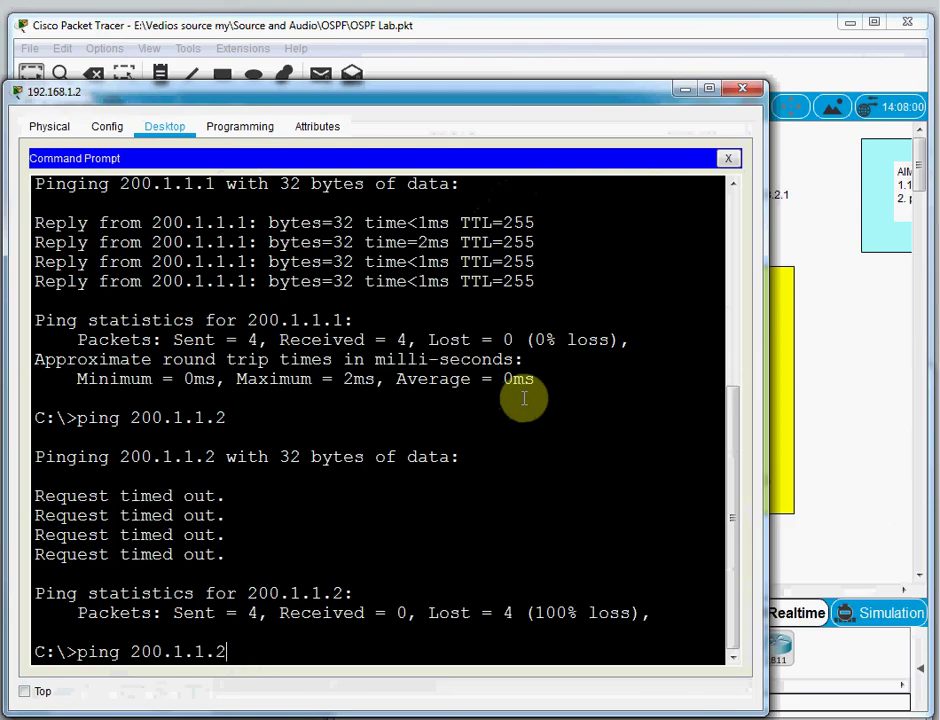
drag(505, 92, 155, 138)
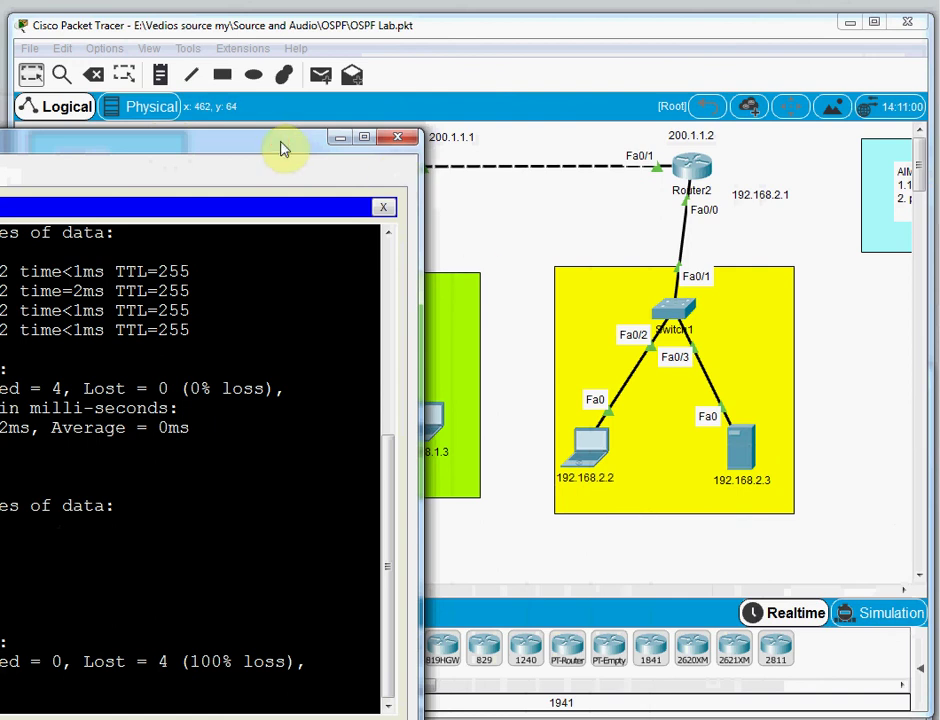
click(364, 137)
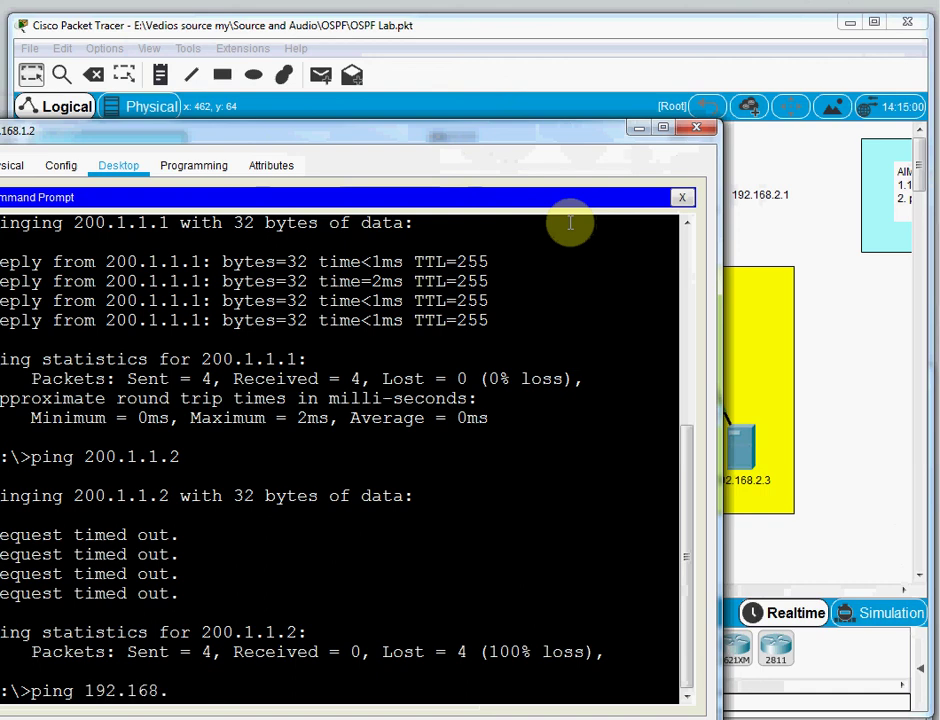
key(Return)
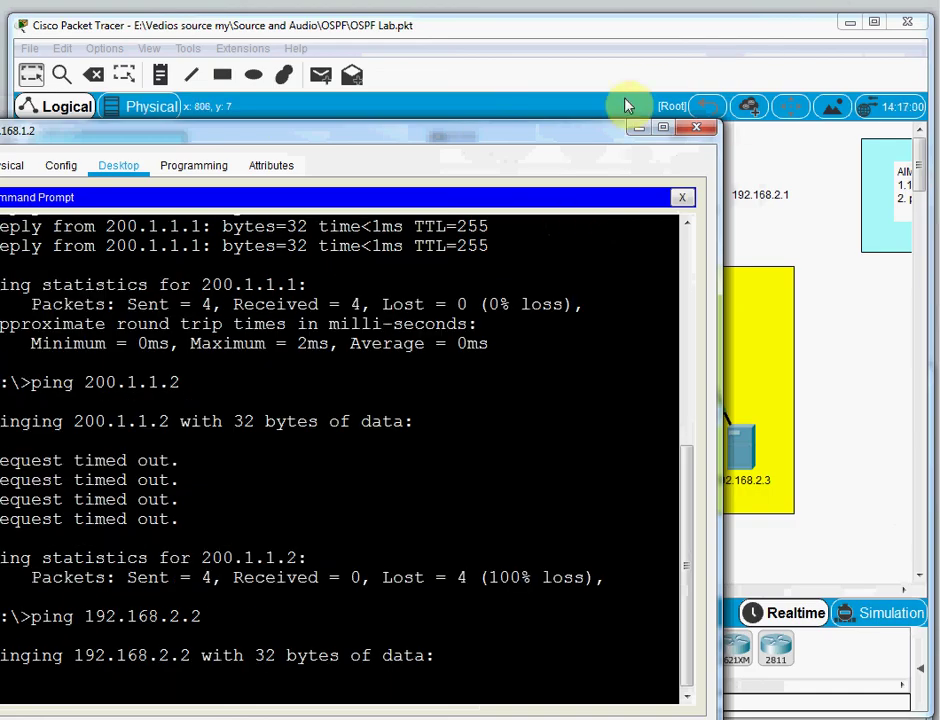
drag(590, 134, 704, 103)
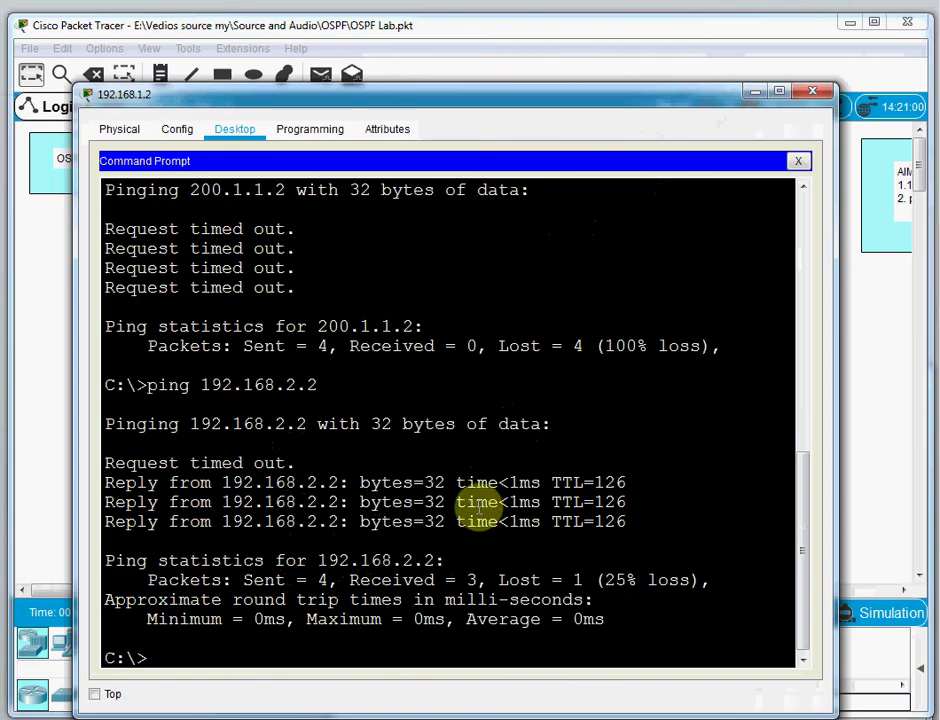
click(810, 93)
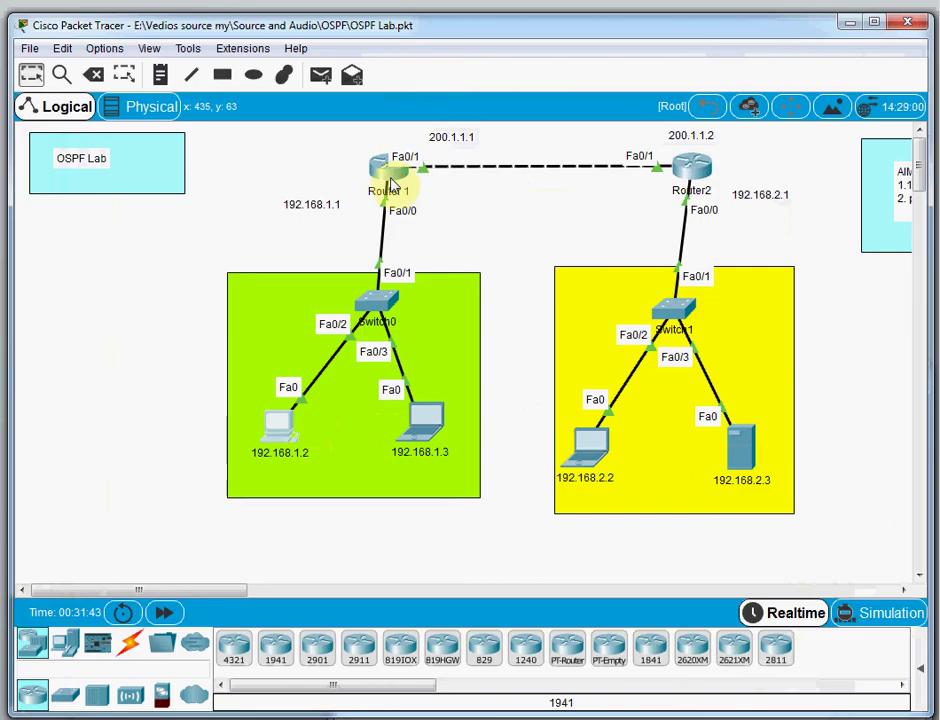
mouse_move(386, 185)
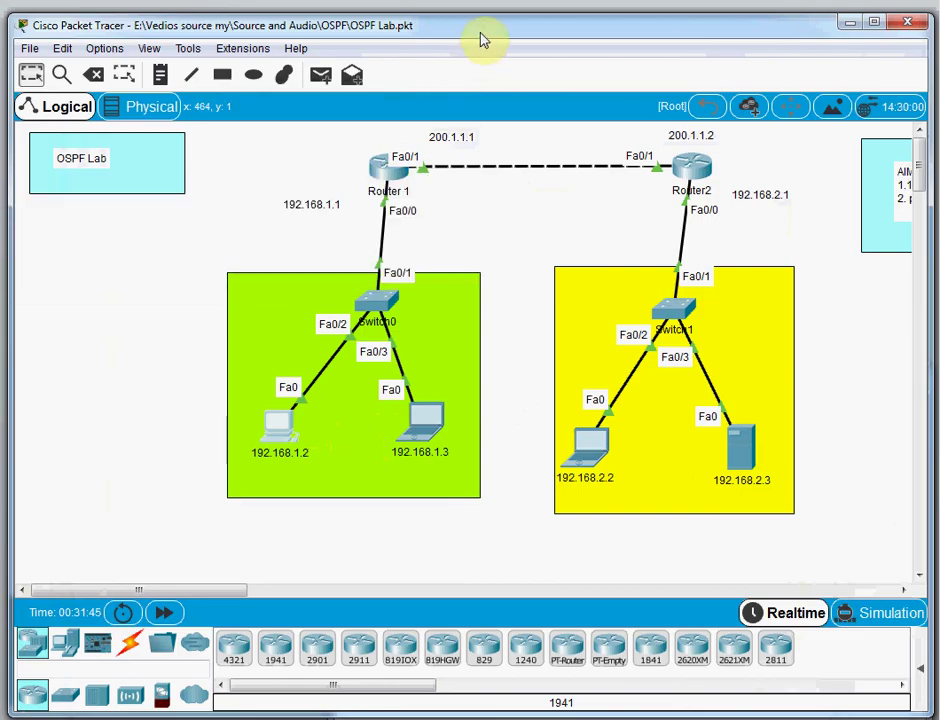
key(alt+Tab)
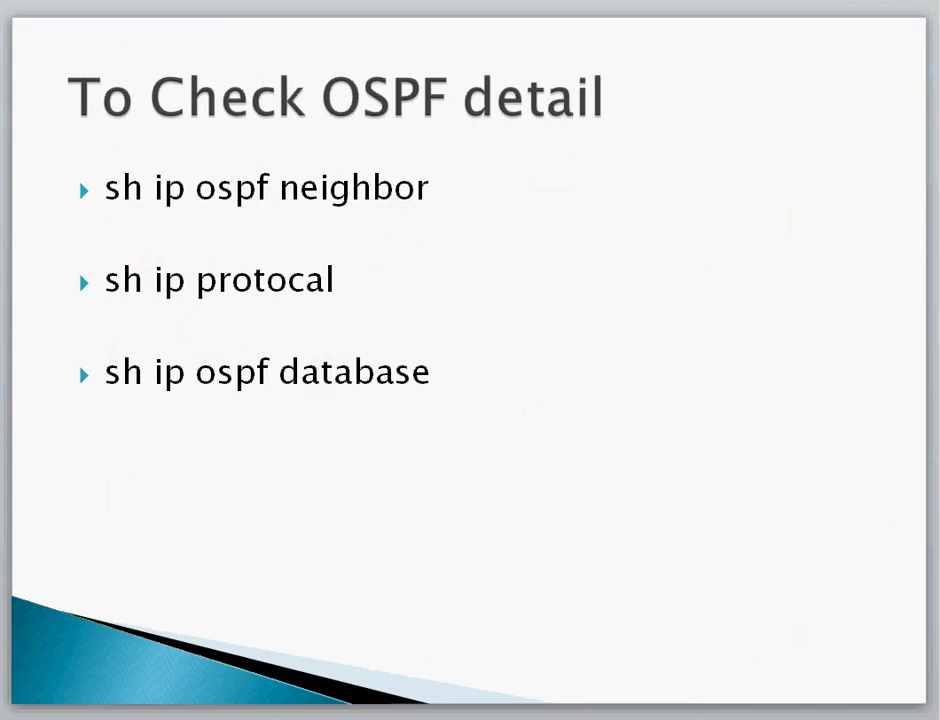
key(alt+Tab)
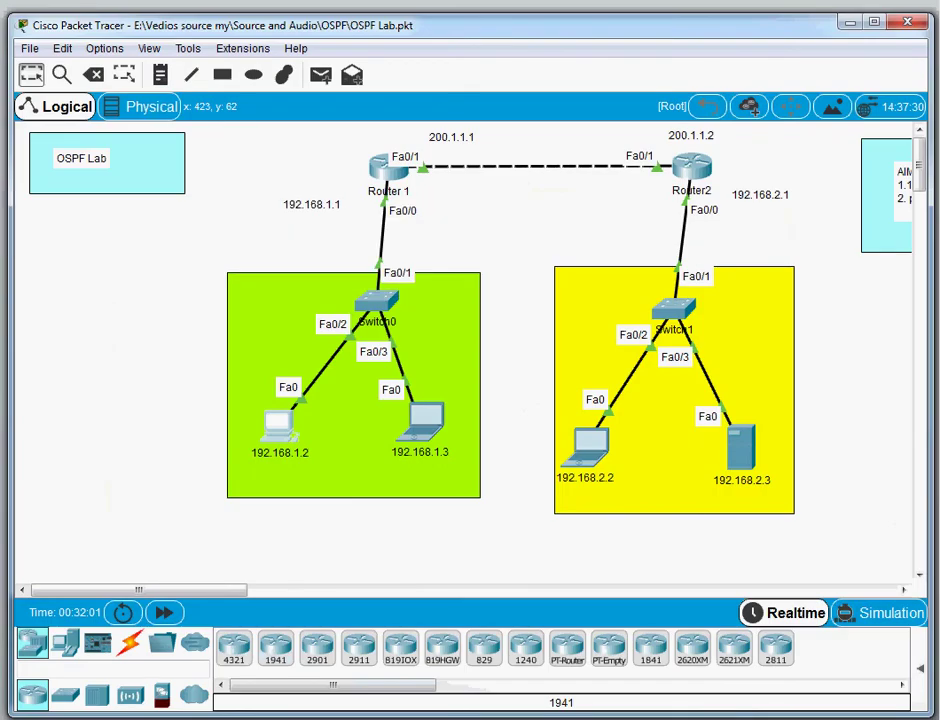
click(396, 168)
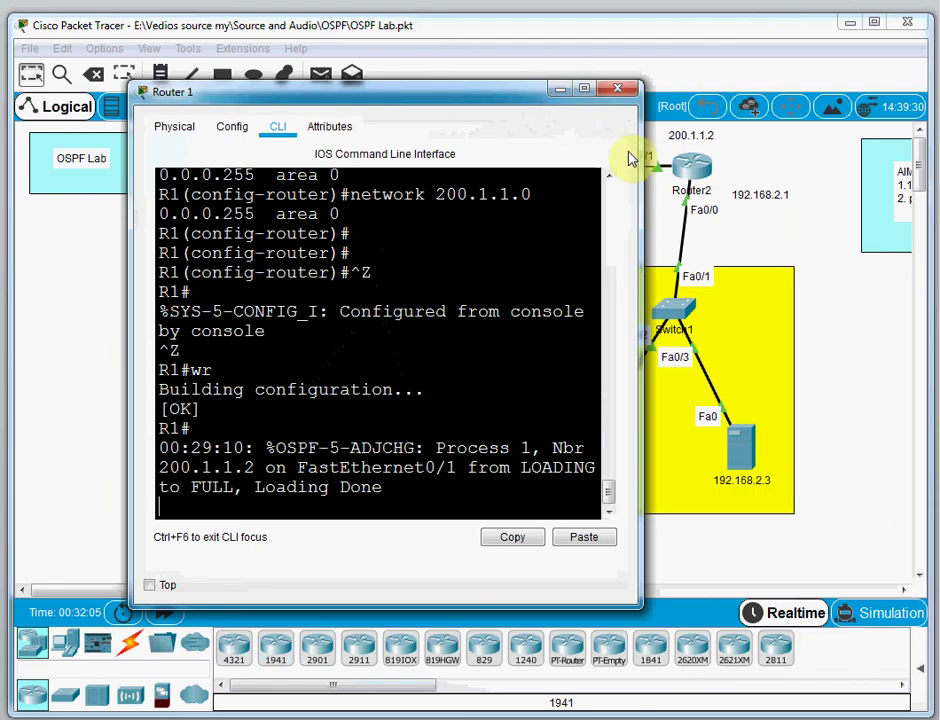
Step: Widen Router 1's console and run 'show ip protocols'
drag(640, 153, 936, 158)
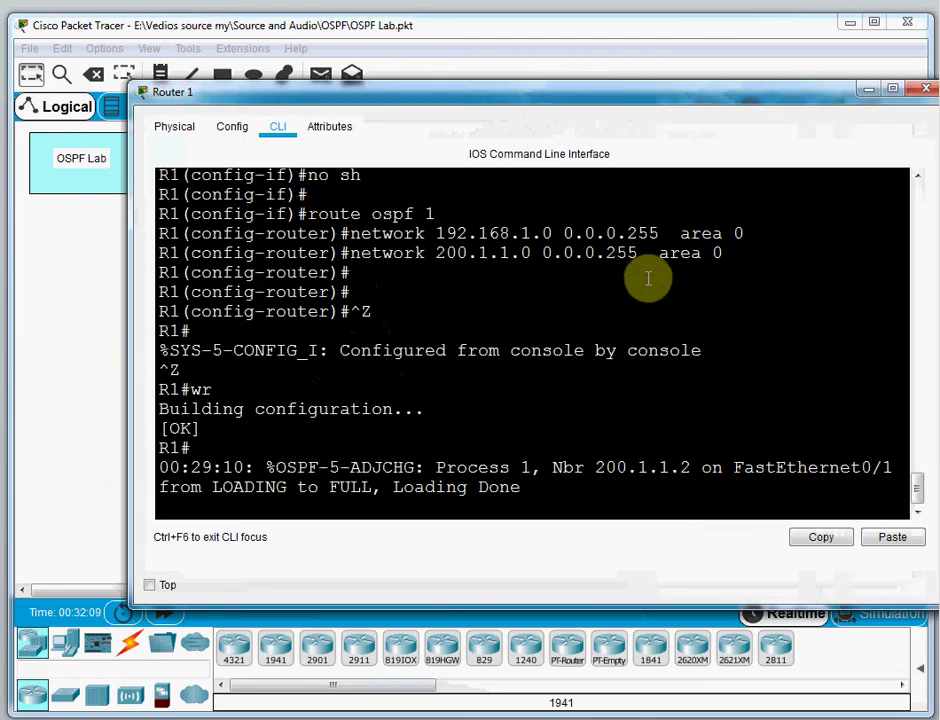
key(Return)
key(Return)
key(Return)
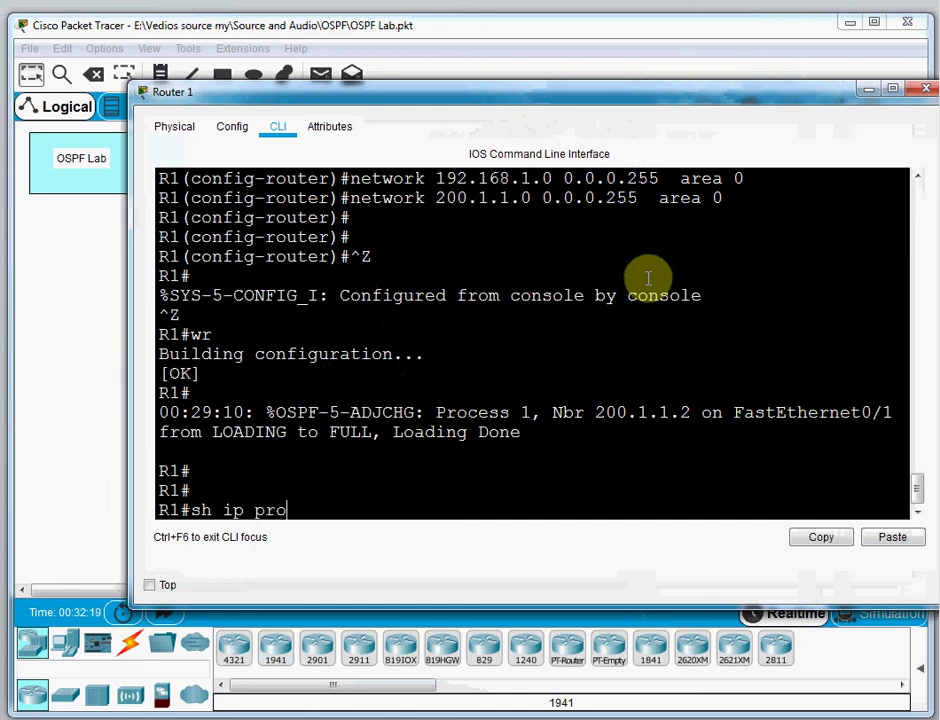
key(Tab)
key(Return)
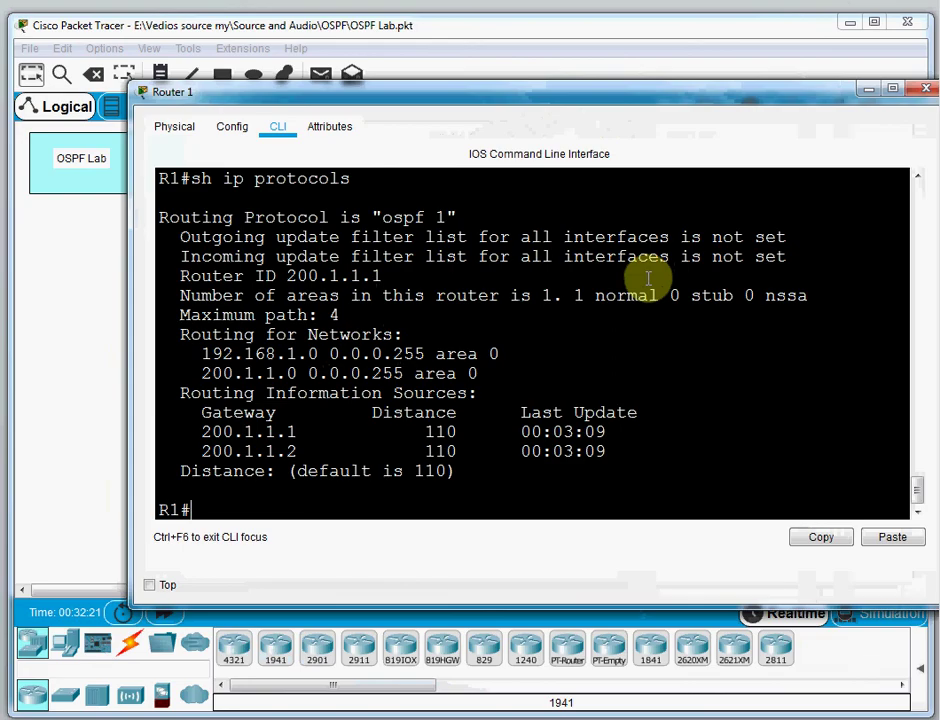
Step: Highlight ospf 1, the two gateway rows, and the two area 0 networks in the output
drag(382, 217, 449, 217)
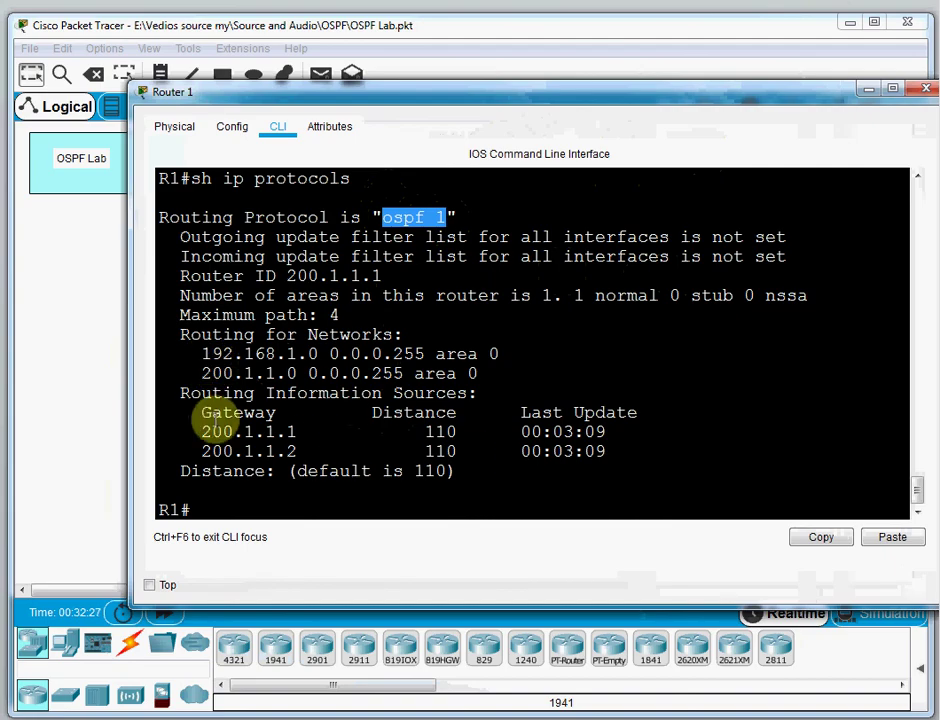
drag(192, 432, 457, 449)
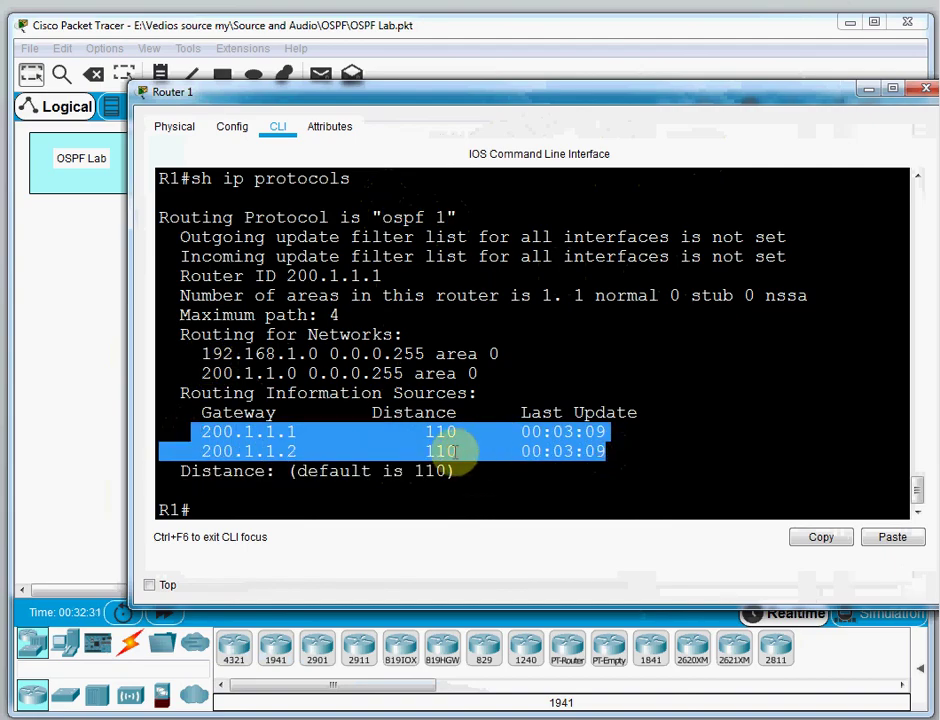
click(457, 449)
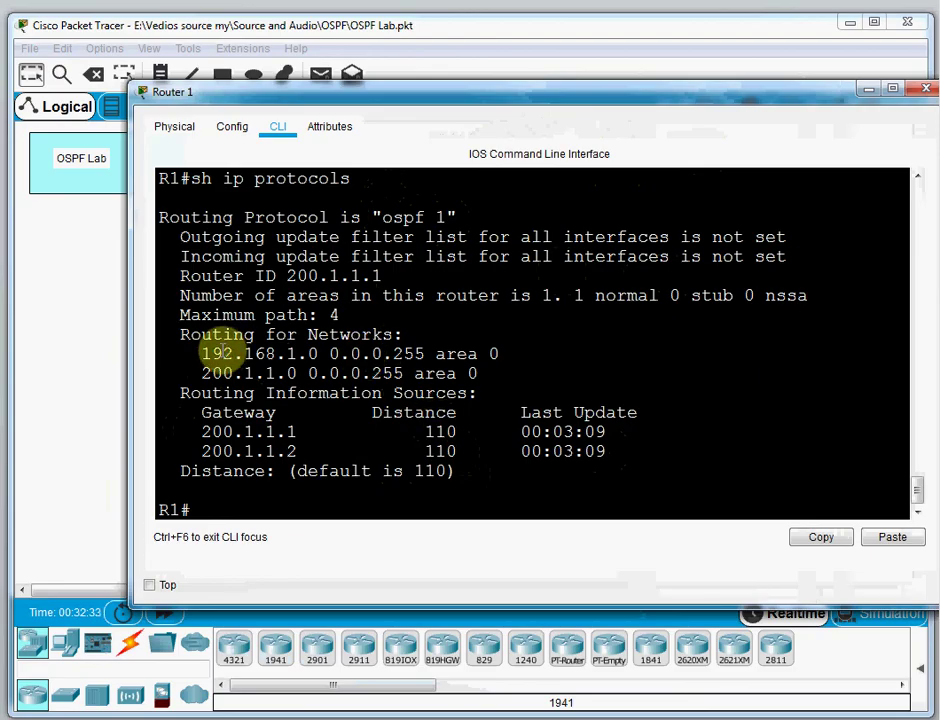
drag(200, 352, 472, 374)
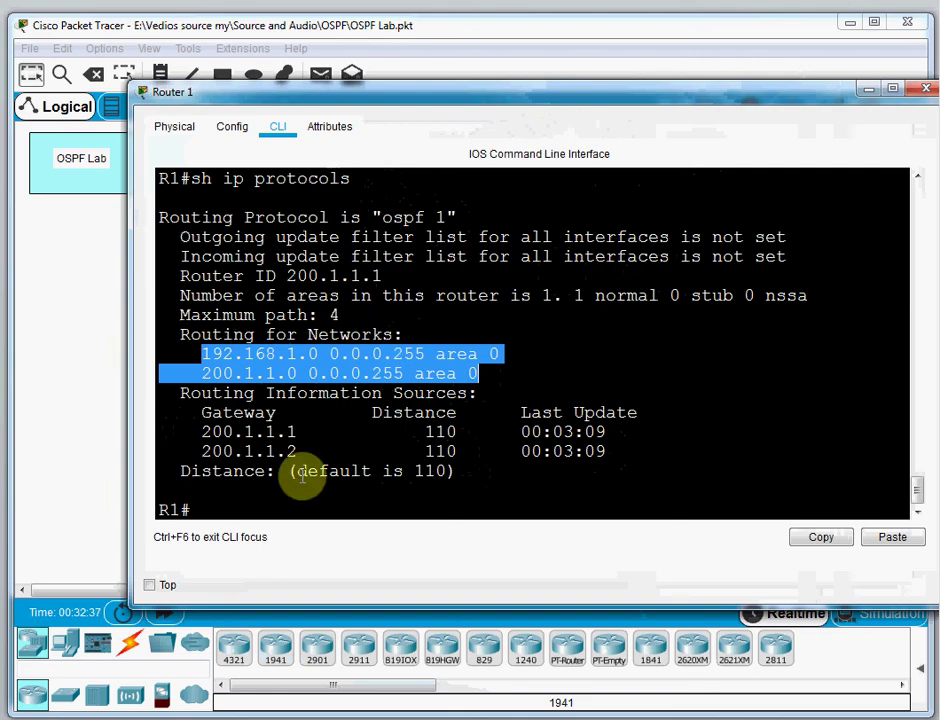
click(247, 503)
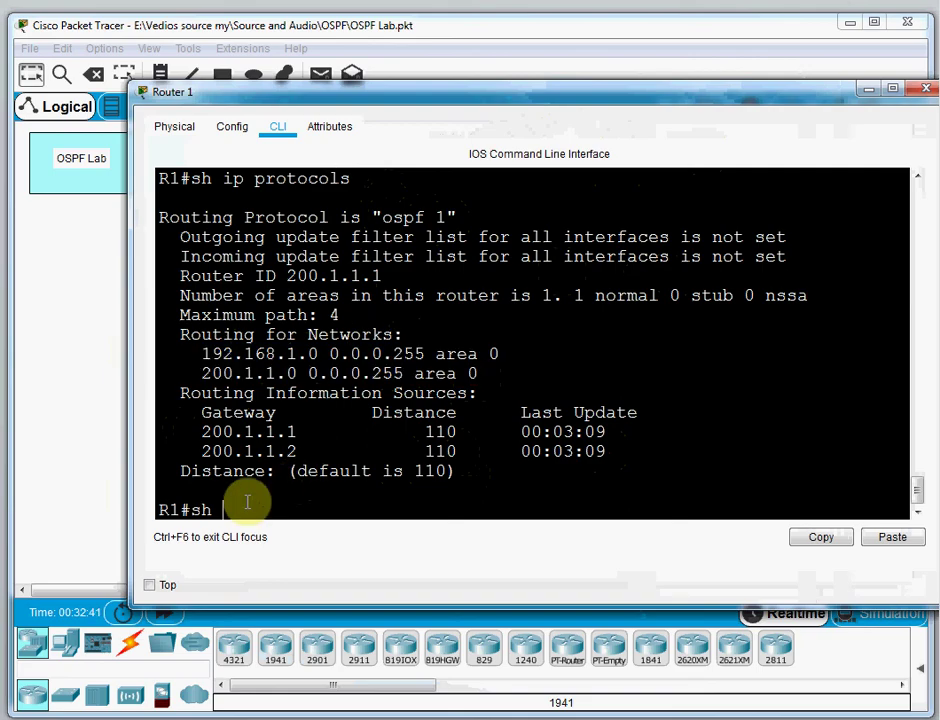
Step: Show Router 1's routing table and highlight the O route 192.168.2.0/24 via 200.1.1.2, then begin 'show ip ospf'
text(sh ip ro)
key(Tab)
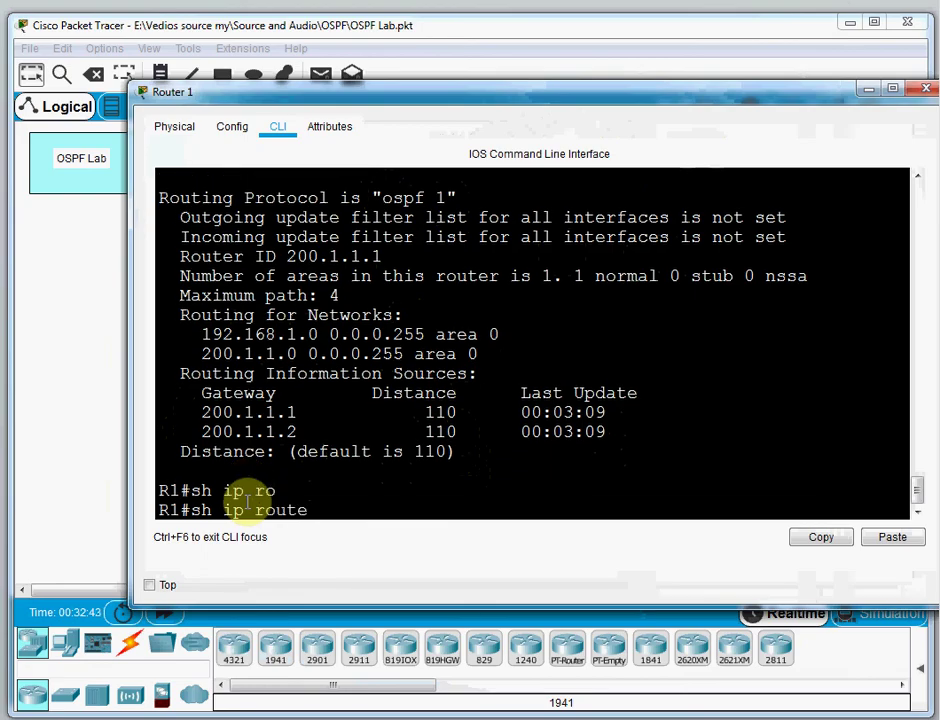
key(Return)
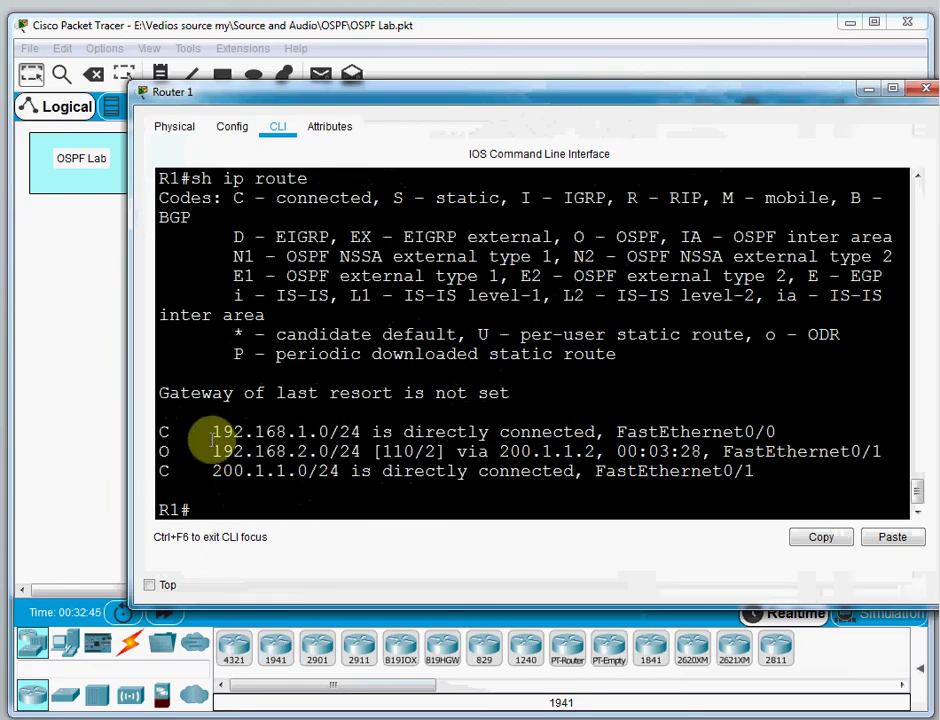
double_click(161, 451)
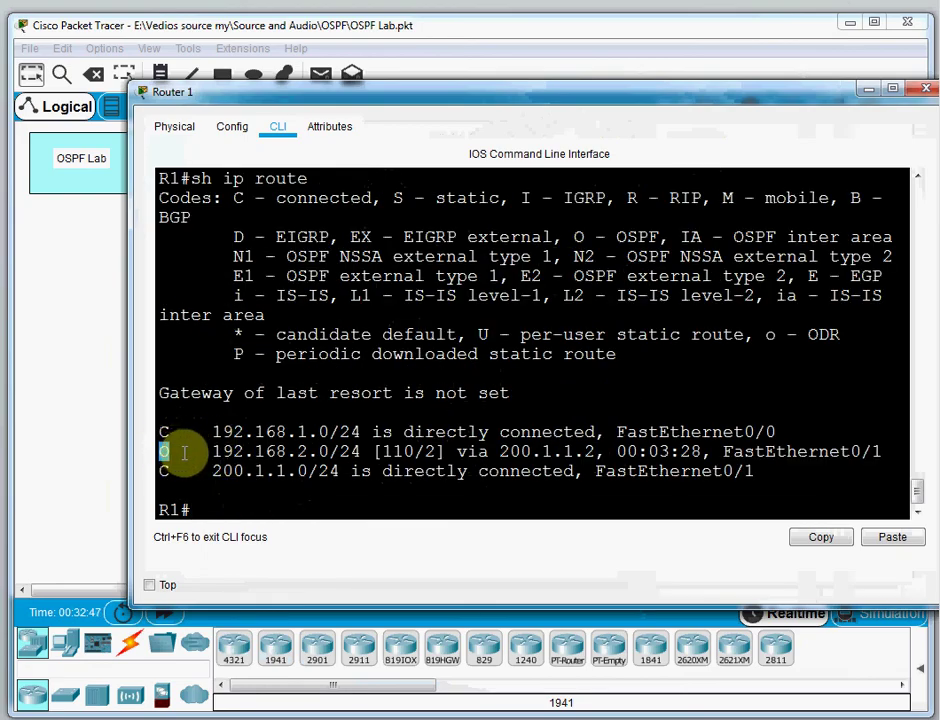
drag(201, 451, 884, 458)
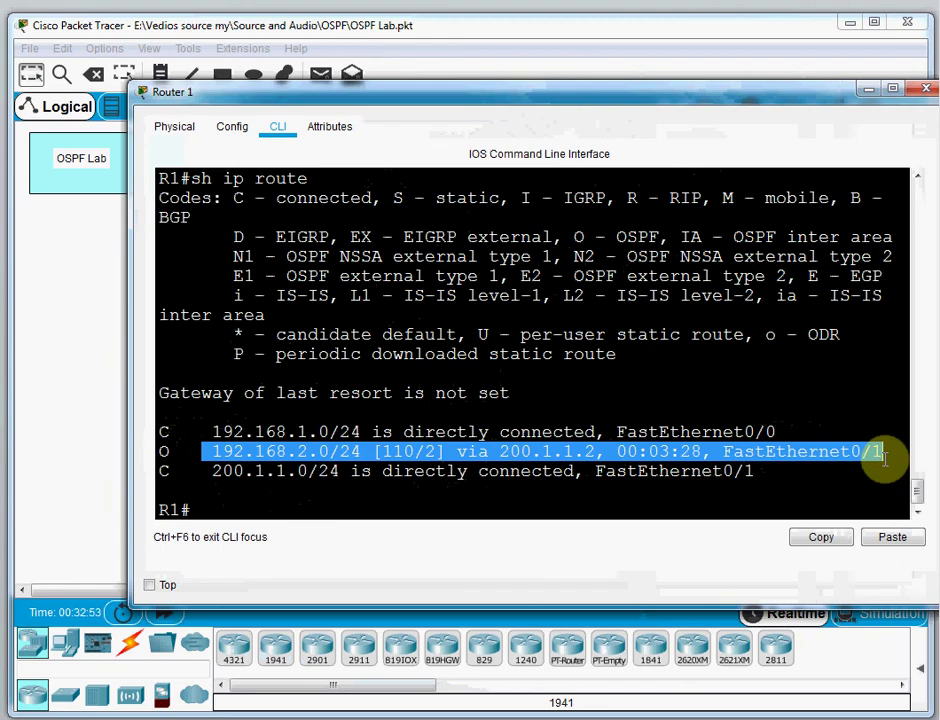
click(884, 458)
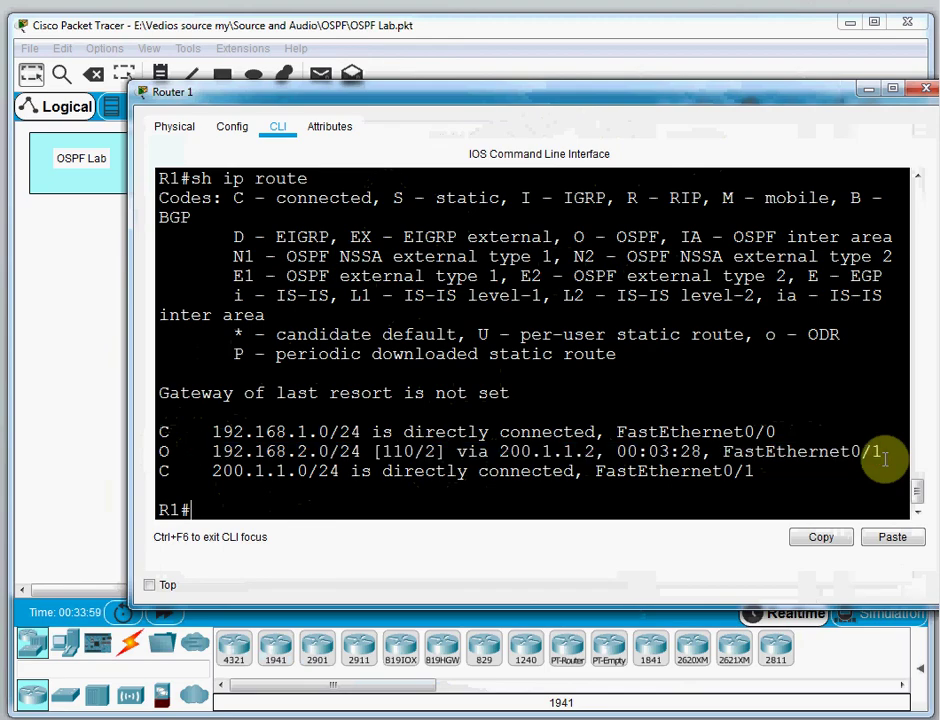
text(sh ip ospf da)
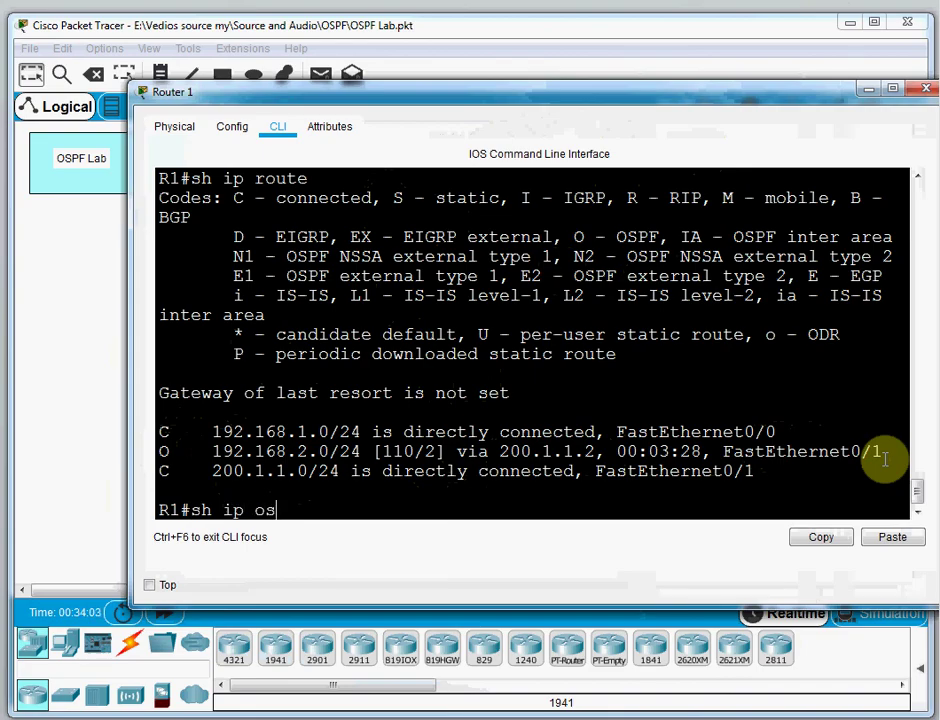
key(Tab)
Step: Run 'show ip ospf database' and highlight the router link rows 200.1.1.1, 200.1.1.2 and Net Link States header
text(da)
key(Tab)
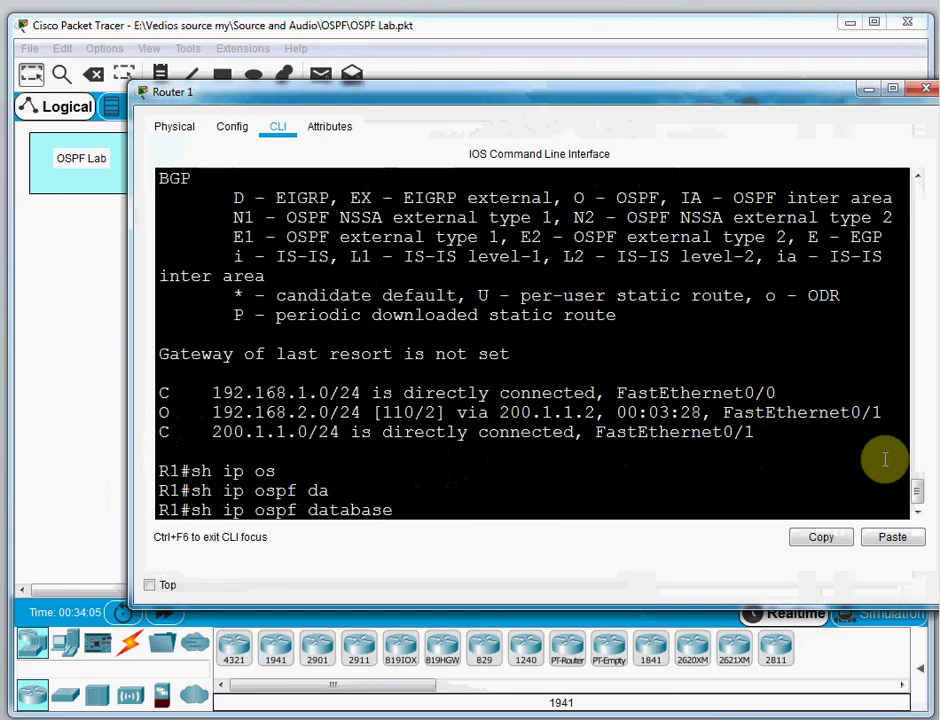
key(Return)
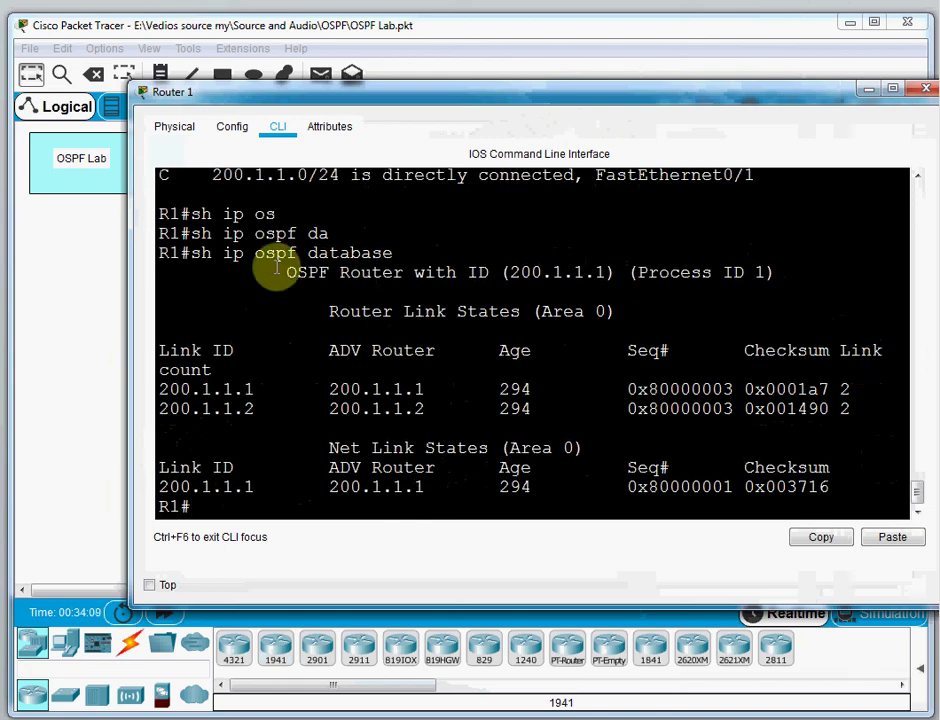
drag(329, 311, 489, 311)
drag(445, 409, 170, 389)
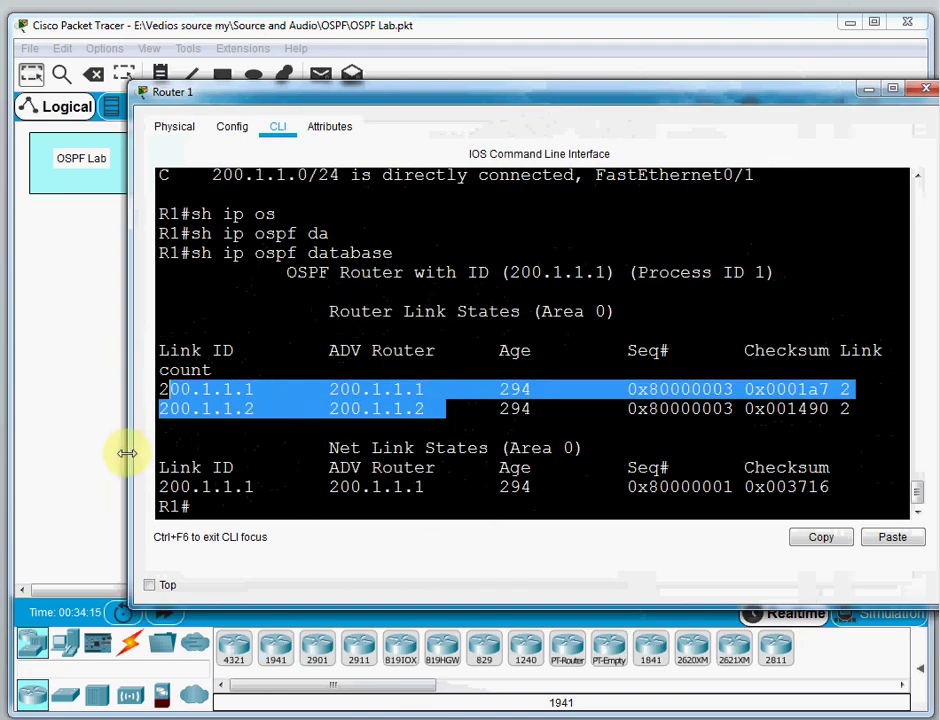
drag(160, 467, 222, 487)
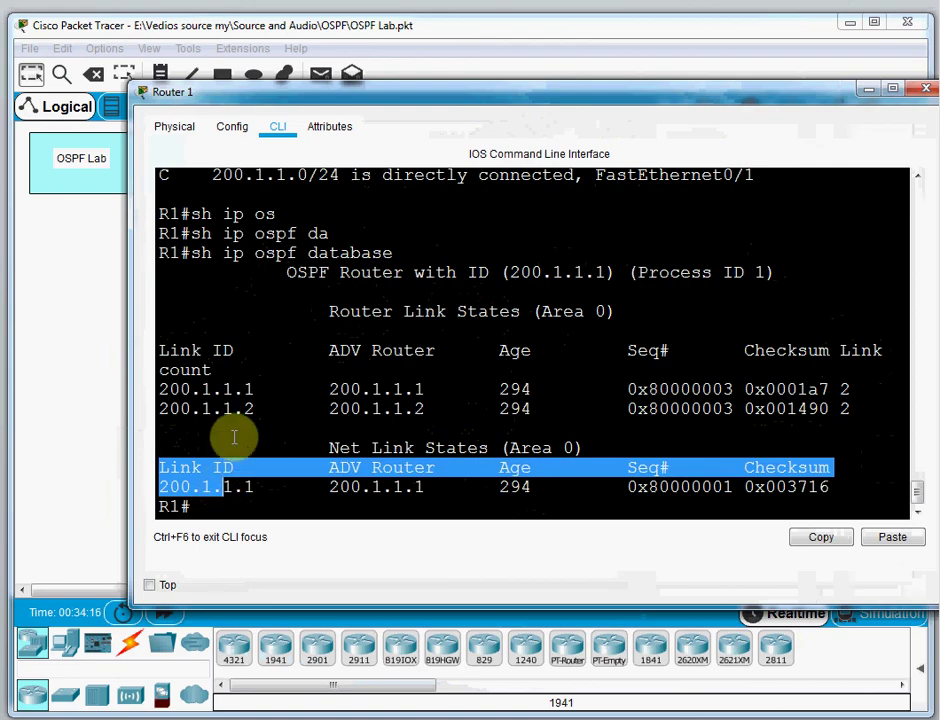
click(220, 512)
Step: Run 'show ip ospf neighbor' in Router 1's CLI
text(sh)
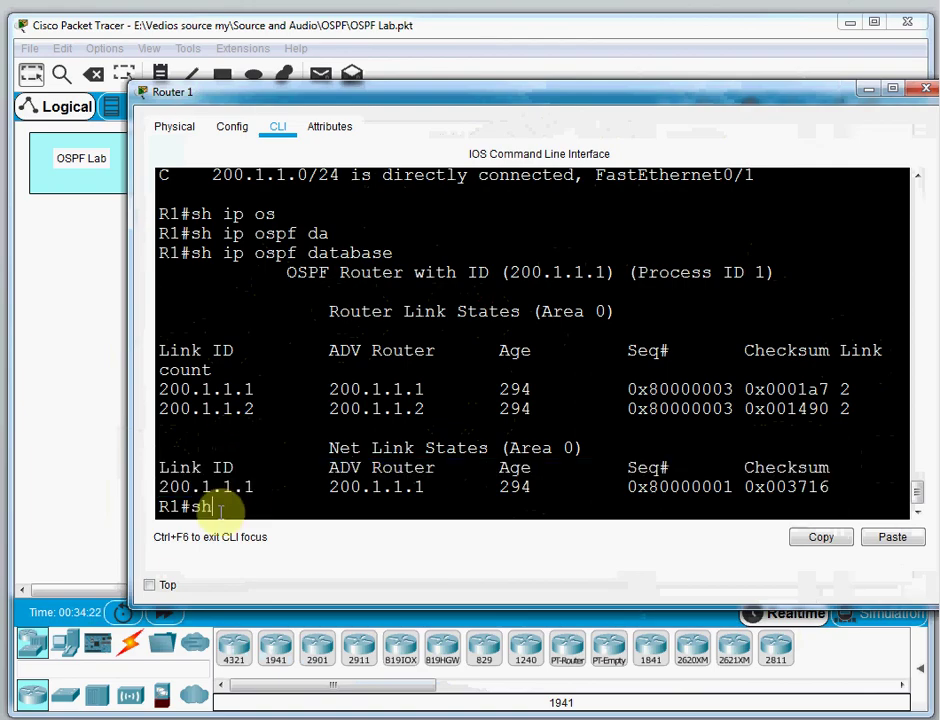
text( ip os)
key(Tab)
text(ne)
key(Tab)
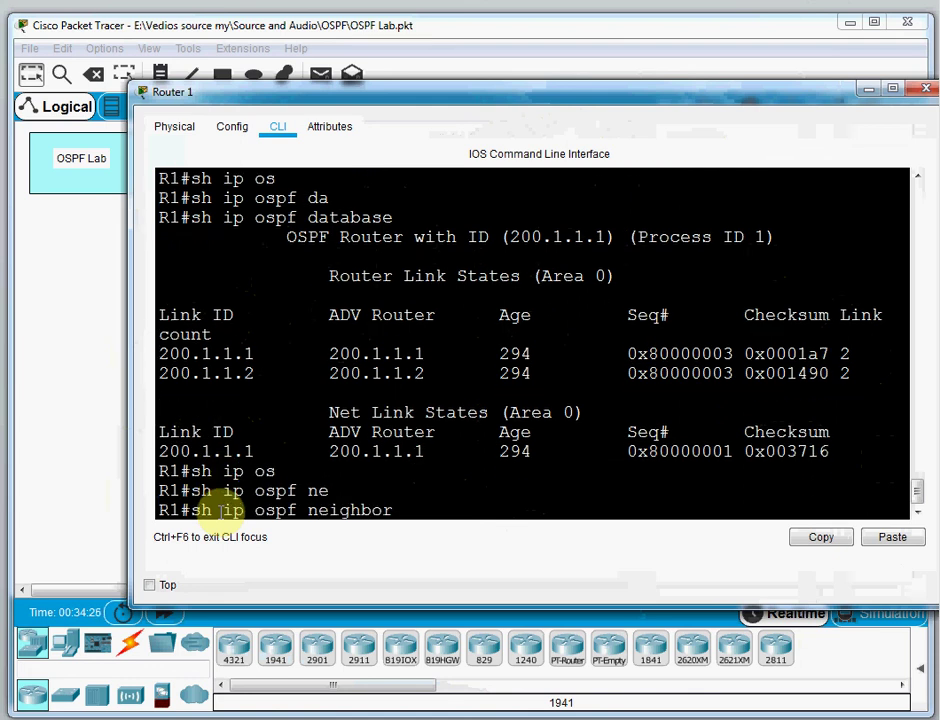
key(Return)
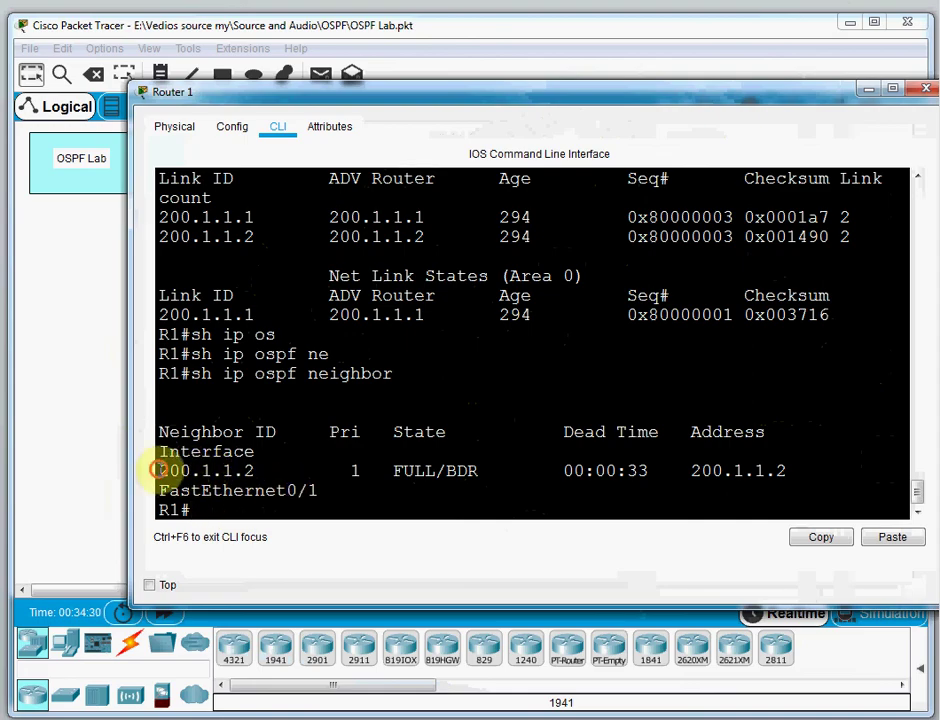
Step: Highlight neighbor ID 200.1.1.2 and its BDR state, then move the CLI window down to reveal the topology
drag(158, 470, 264, 470)
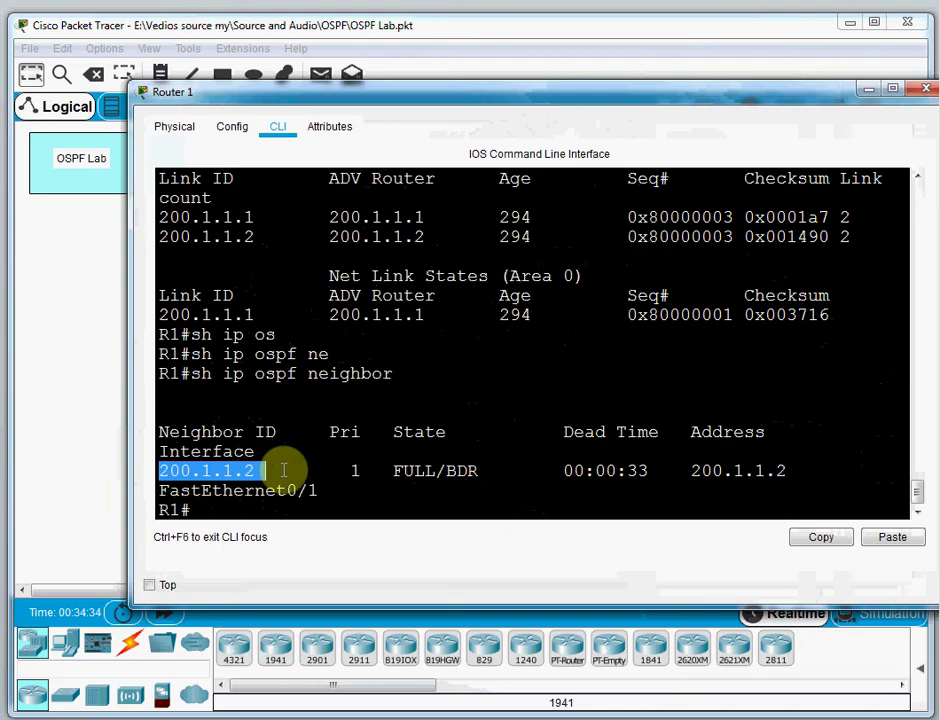
click(476, 470)
drag(478, 470, 448, 470)
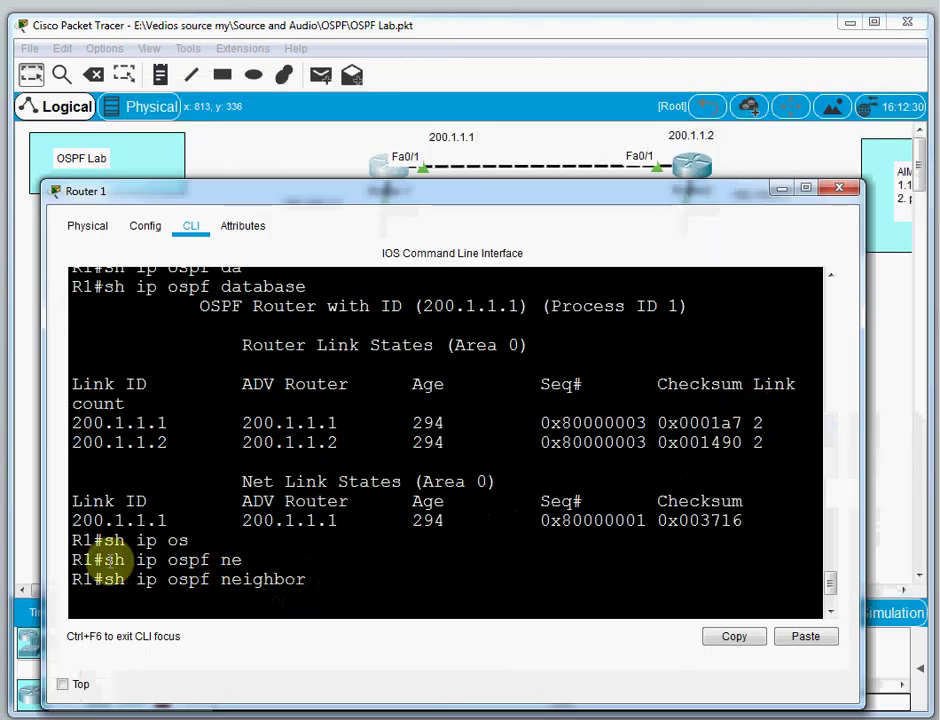
key(Return)
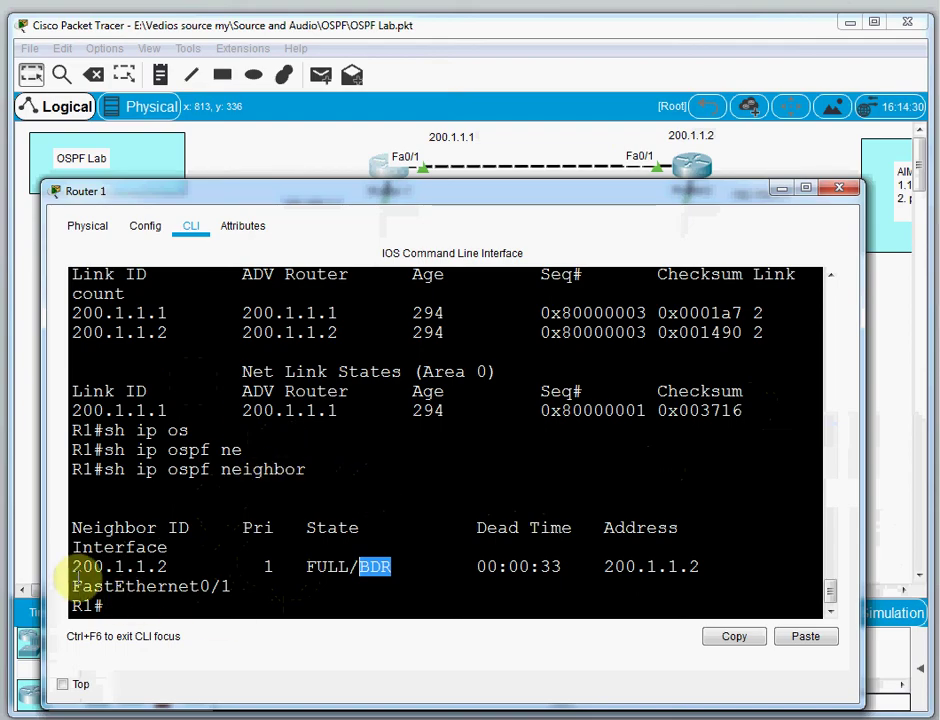
drag(600, 192, 609, 350)
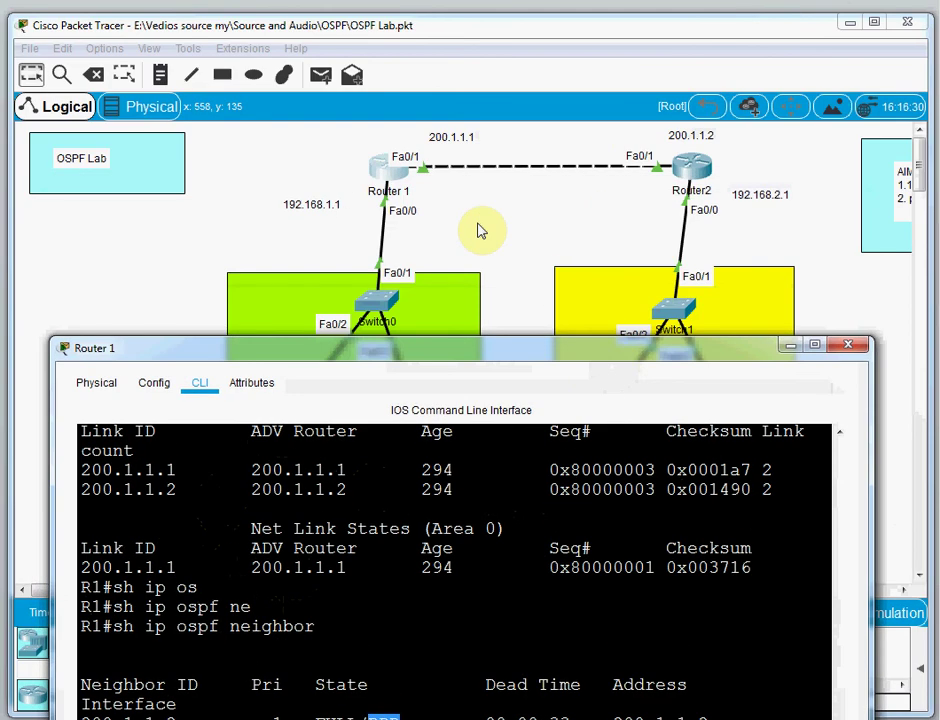